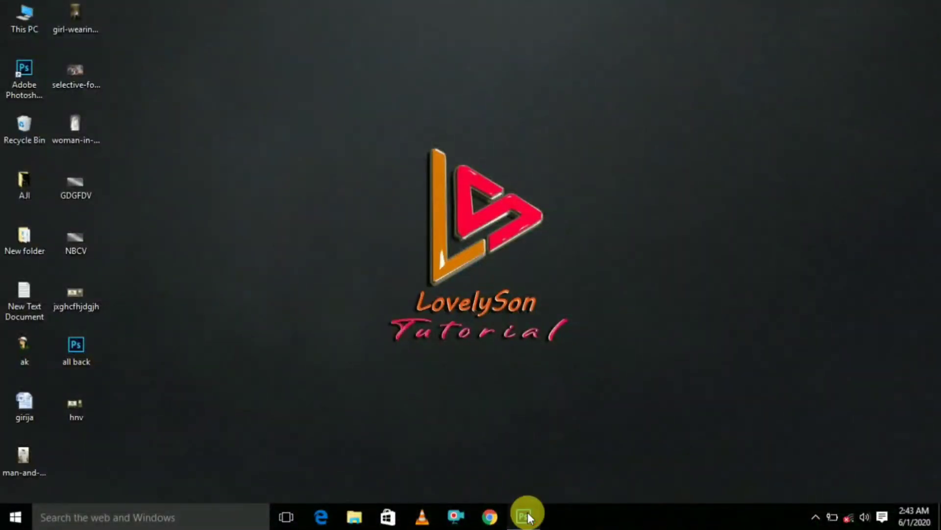
Switch to Photoshop and start a new RGB document 1980 pixels wide and 1080 pixels high at 72 pixels/inch
click(526, 515)
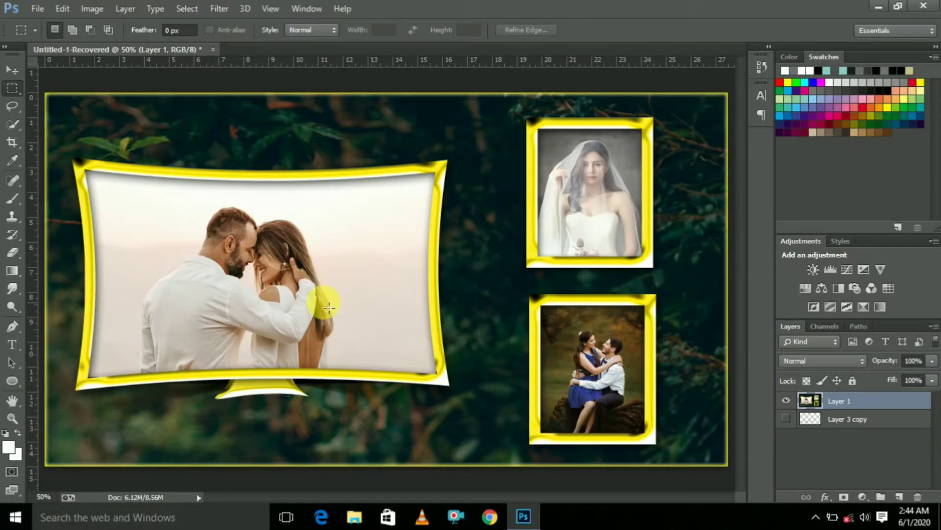
click(12, 70)
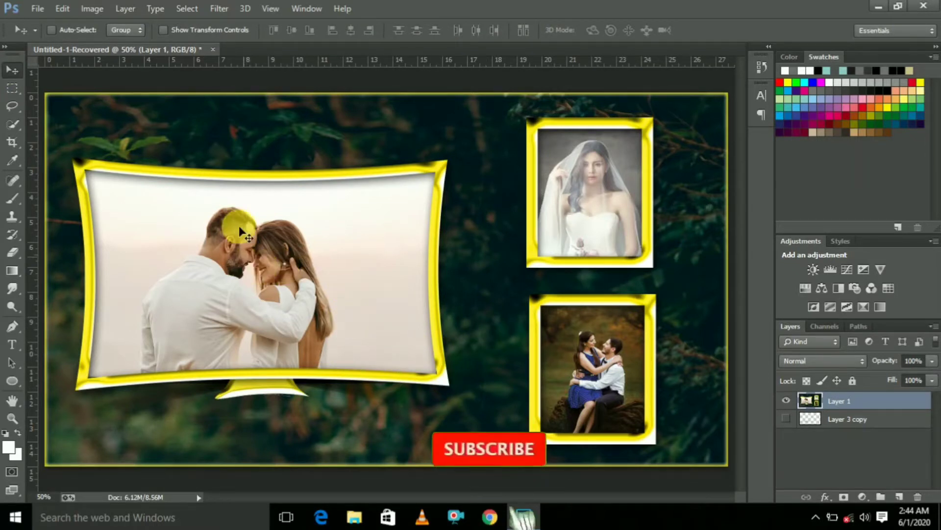
click(37, 8)
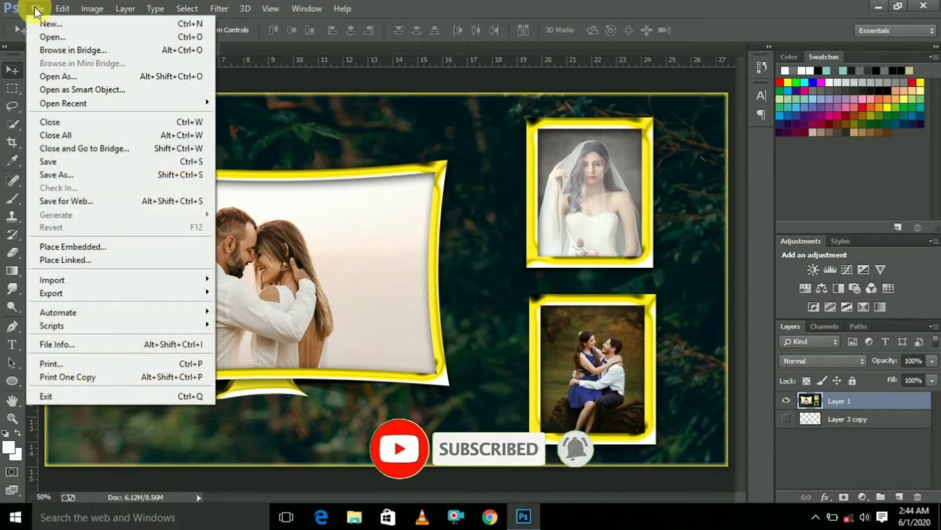
click(63, 25)
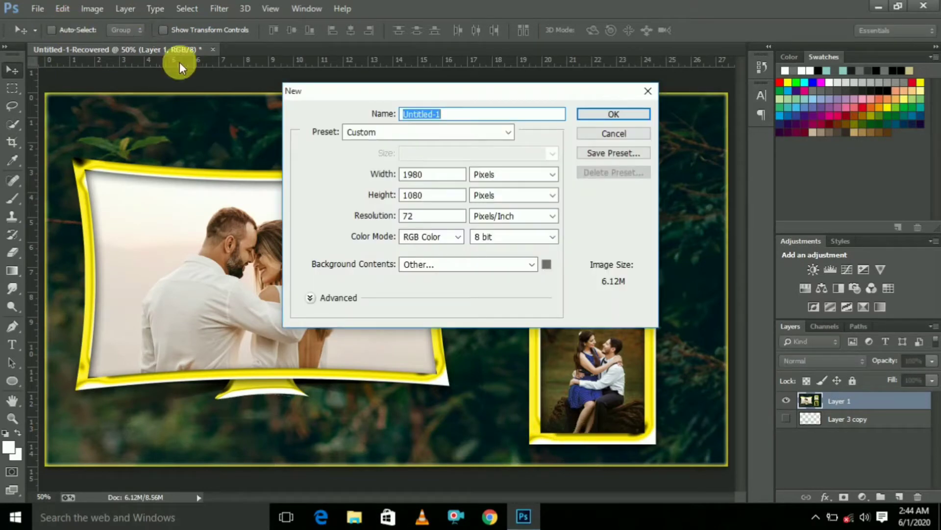
click(501, 179)
click(503, 187)
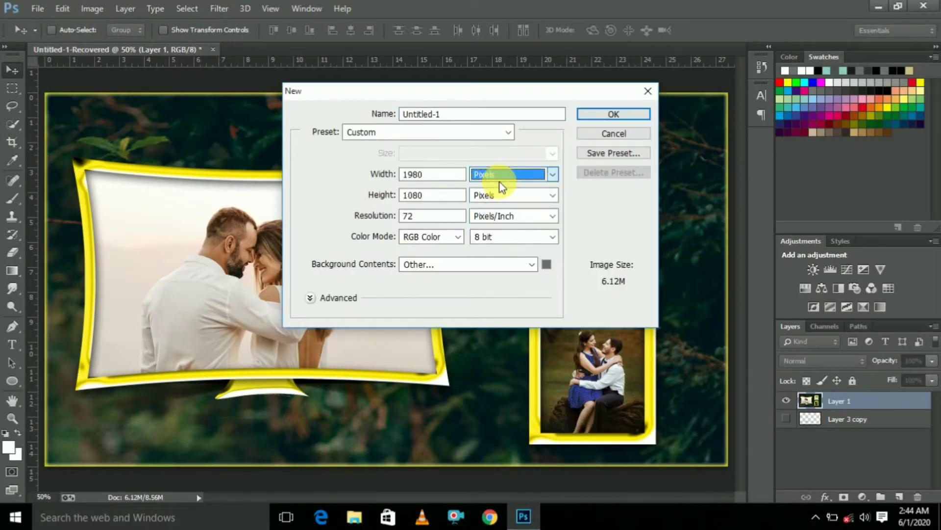
double_click(409, 175)
click(434, 176)
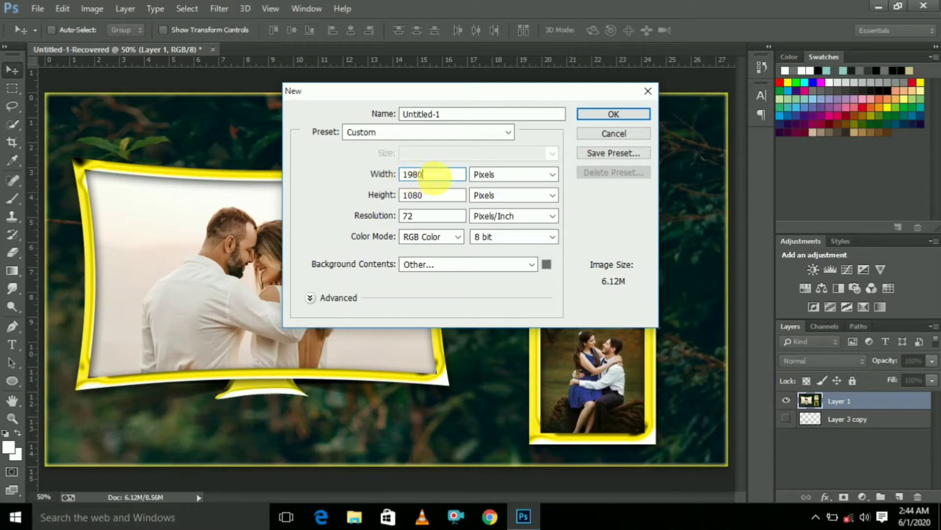
double_click(425, 197)
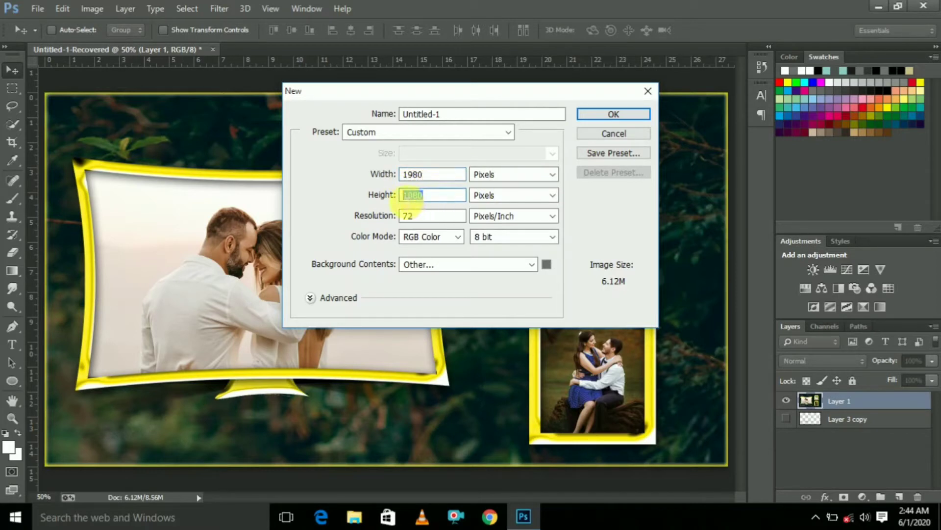
click(436, 200)
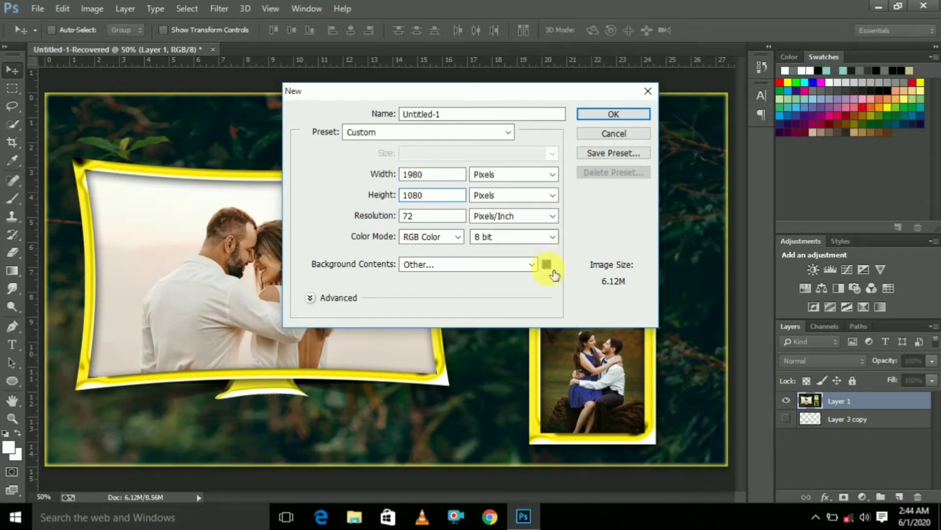
Use the custom background colour 706f6f for the new document and create it
click(547, 266)
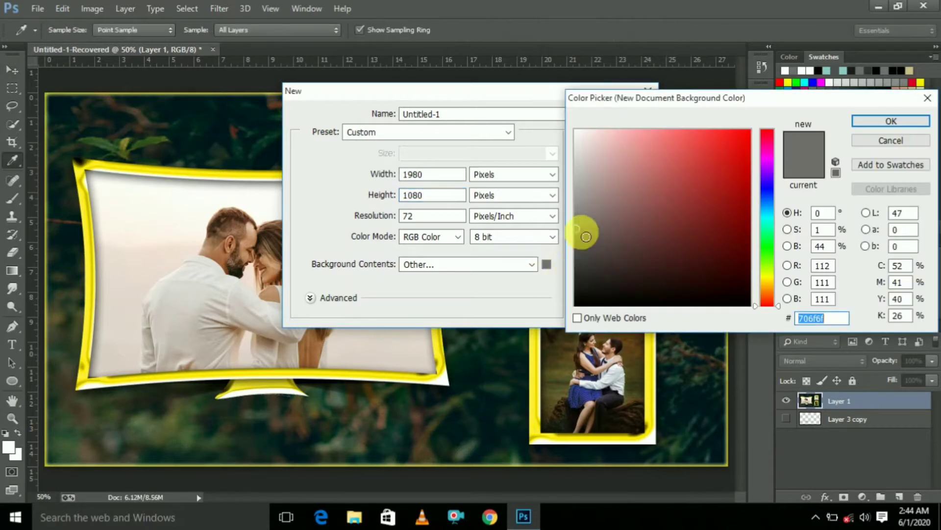
click(832, 320)
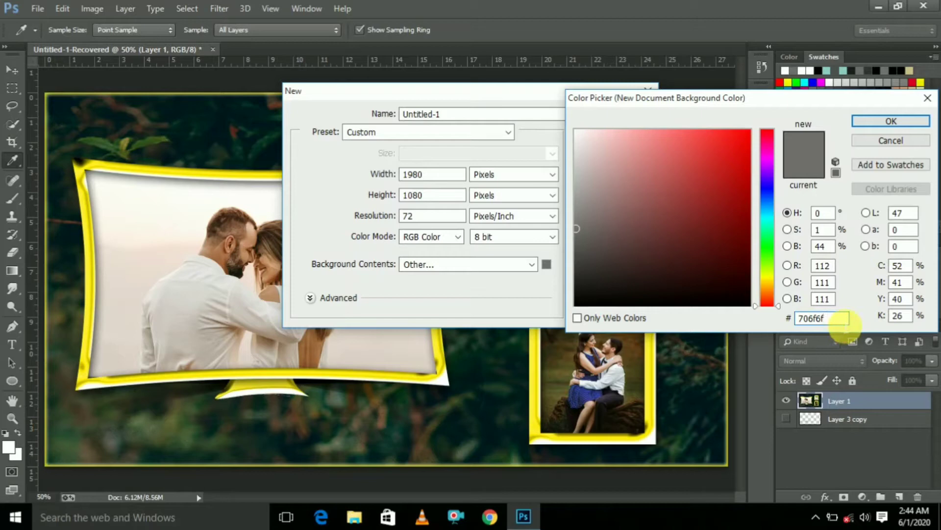
click(881, 125)
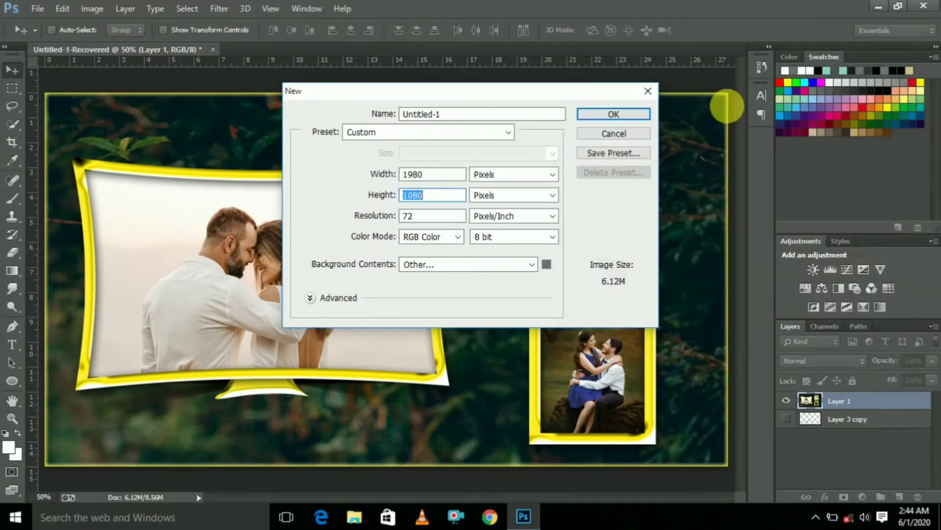
click(638, 115)
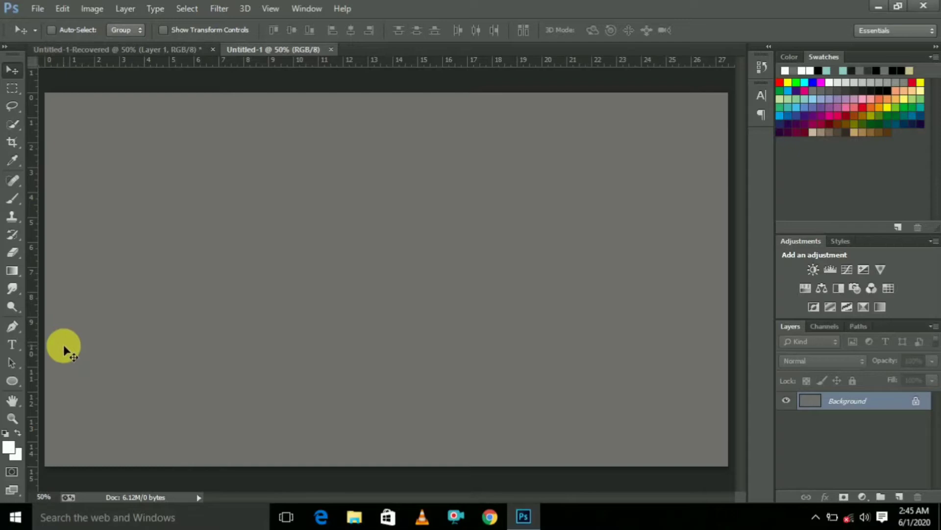
Draw an unfilled rectangle about 968 by 550 px with the Rectangle Tool, left of the canvas centre
click(16, 380)
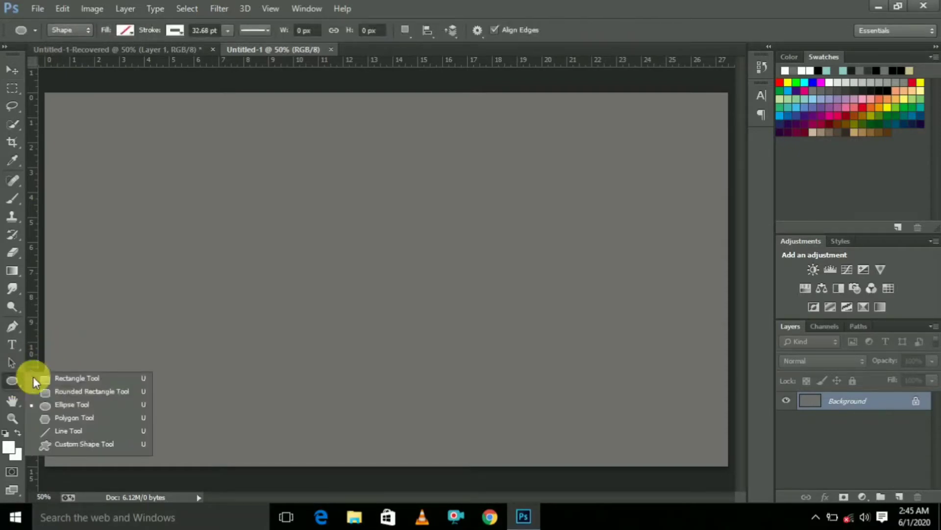
click(79, 379)
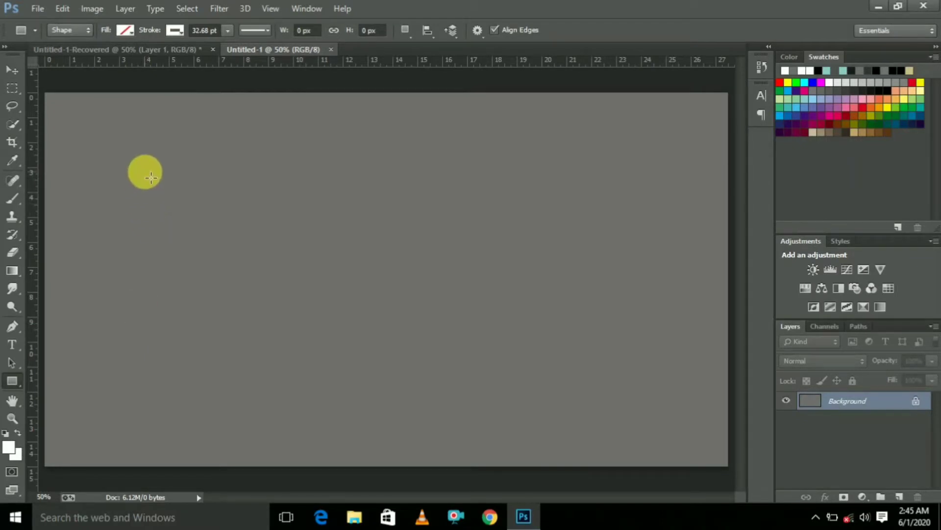
drag(145, 171, 484, 367)
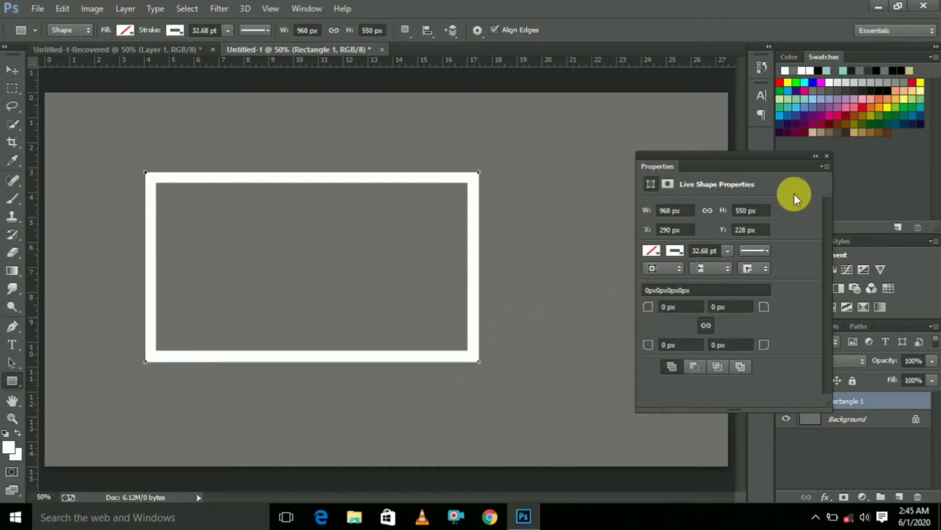
Apply white to the rectangle's stroke, leaving its fill empty, and close the shape properties
click(726, 250)
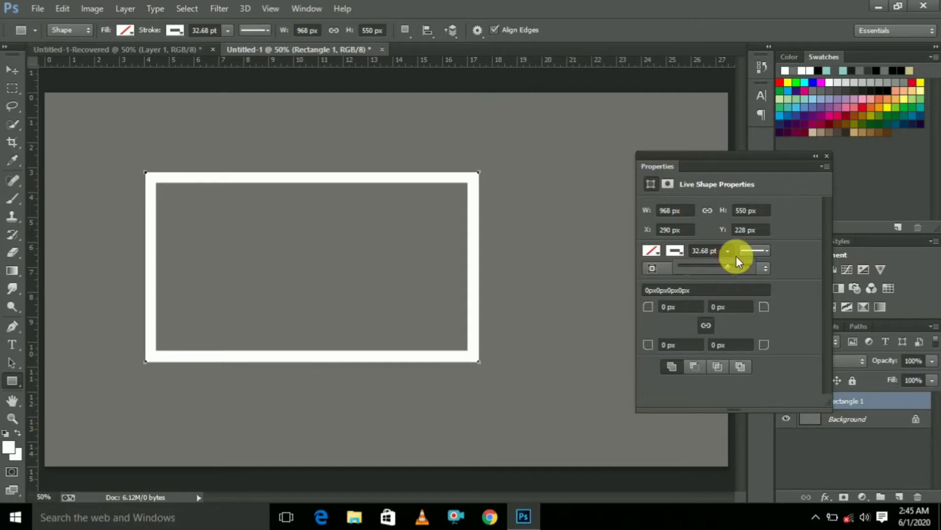
click(786, 225)
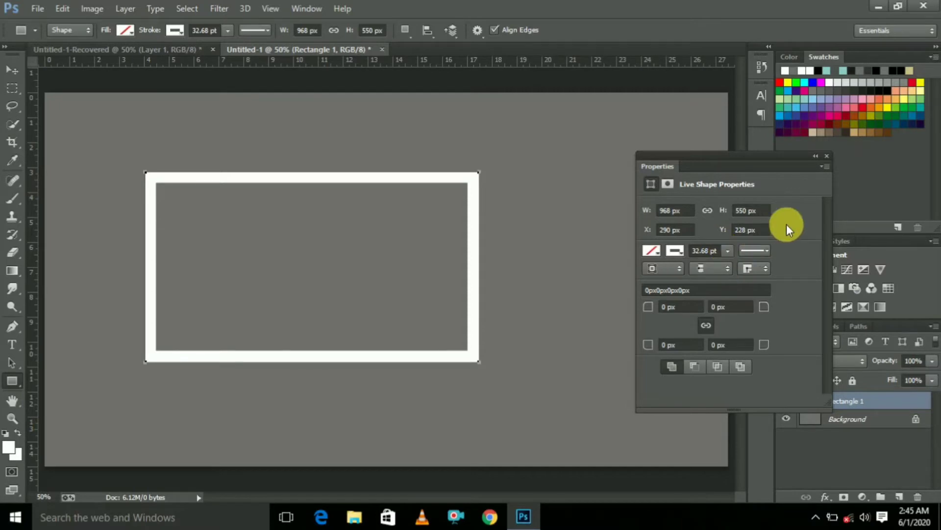
click(657, 251)
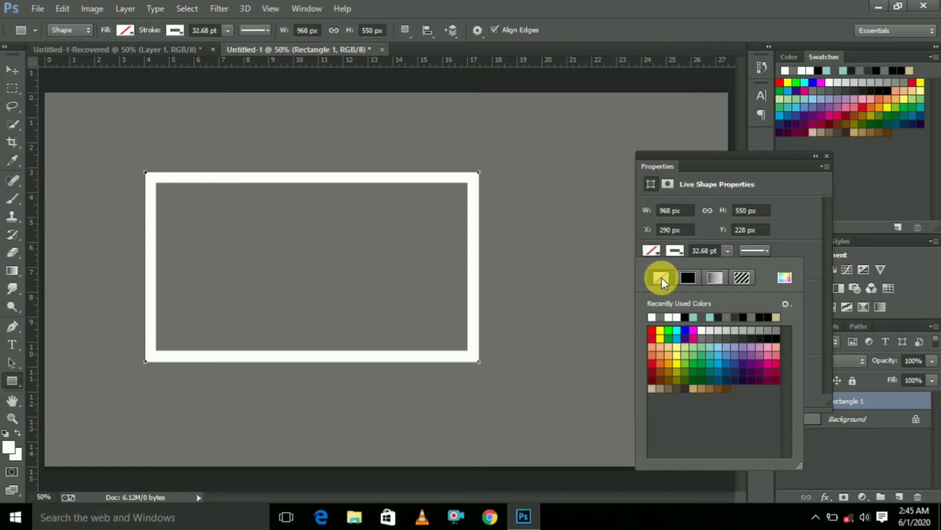
click(677, 252)
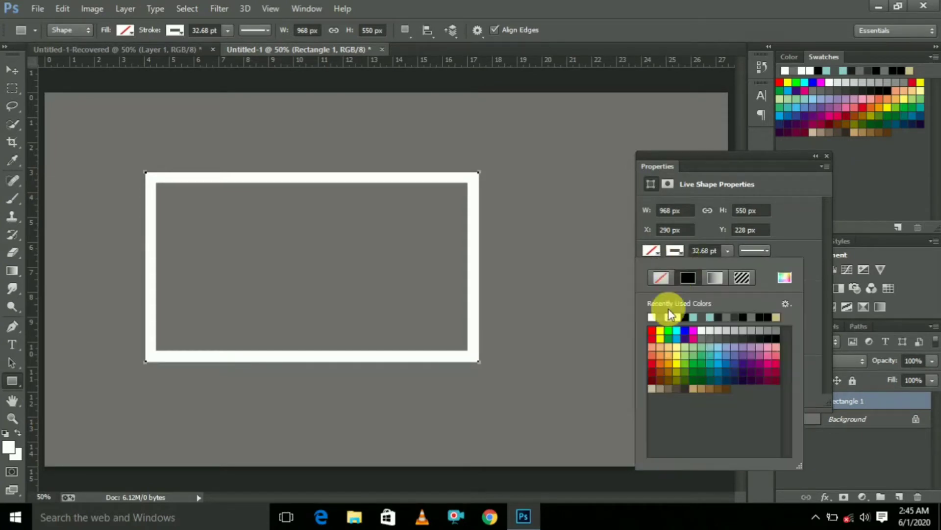
click(652, 316)
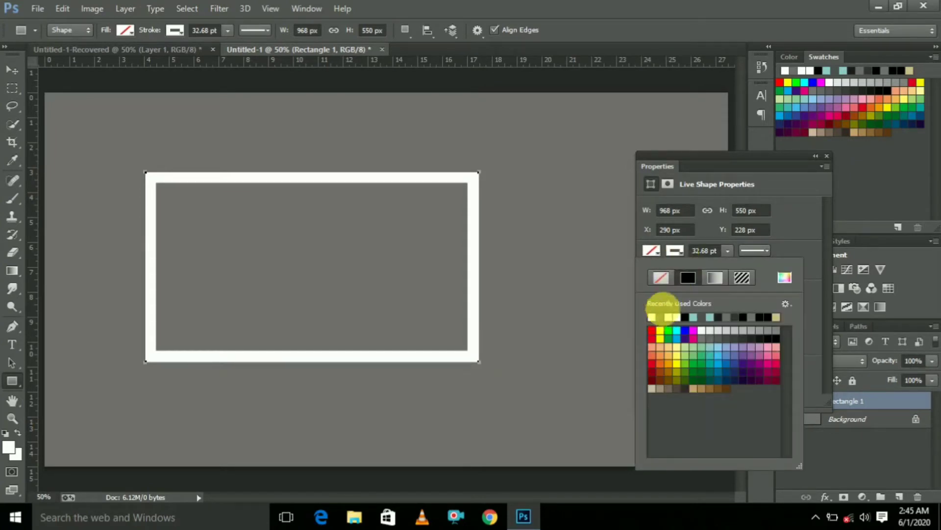
click(827, 156)
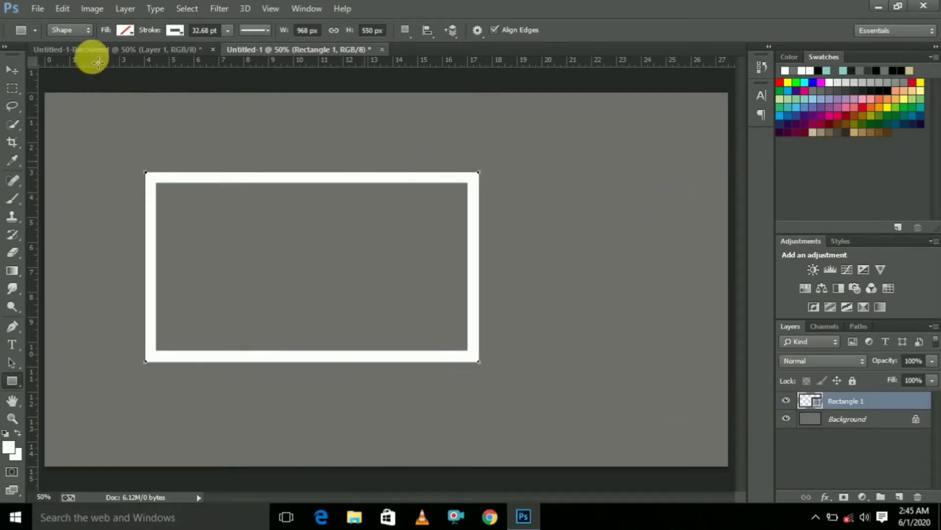
Warp the rectangle by pulling its four corners slightly outward so the sides curve inward, and apply it as a regular path
click(63, 9)
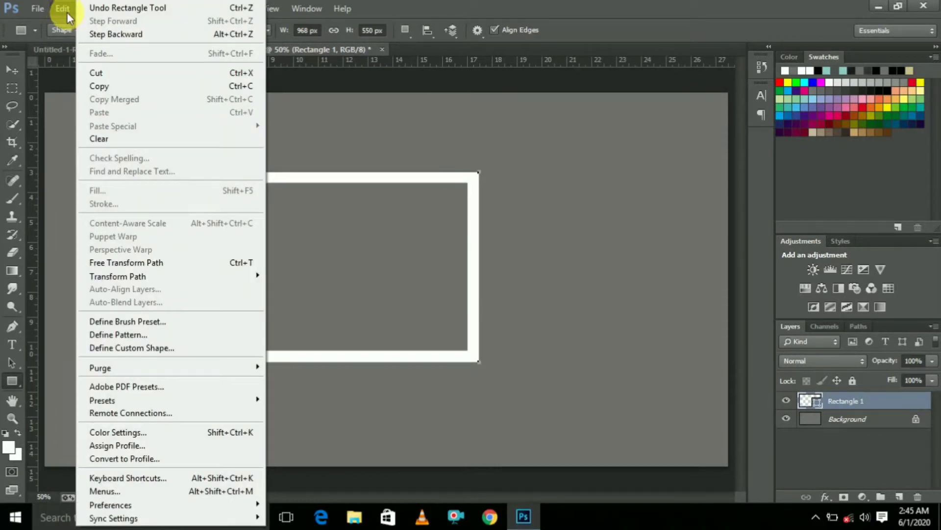
mouse_move(219, 281)
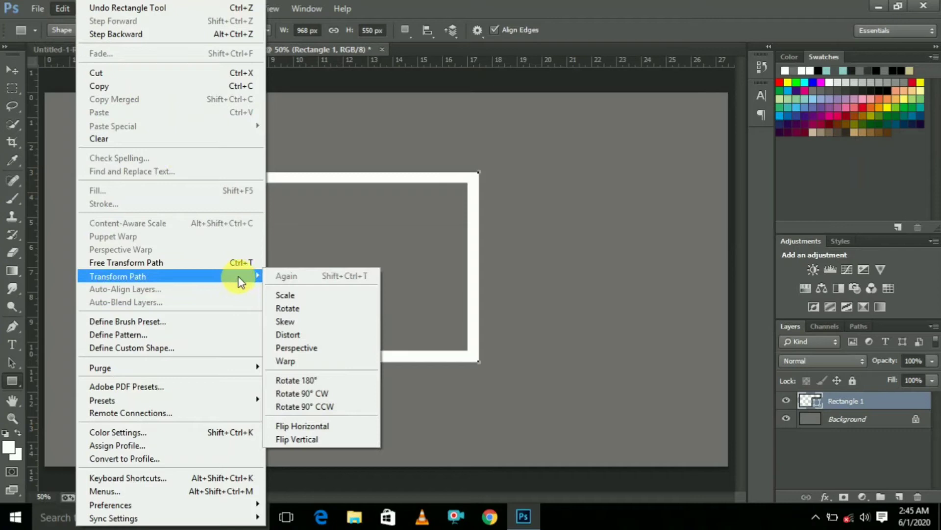
click(303, 362)
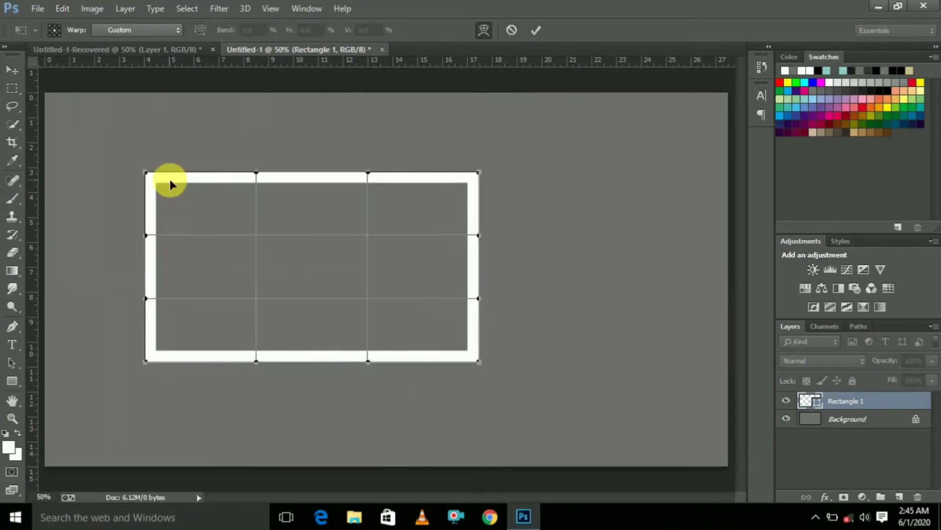
click(146, 173)
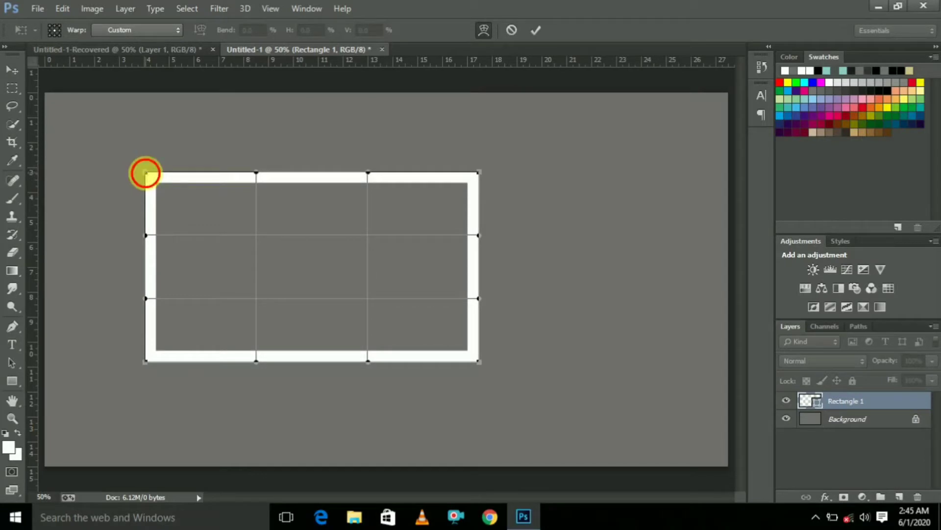
drag(146, 173, 131, 158)
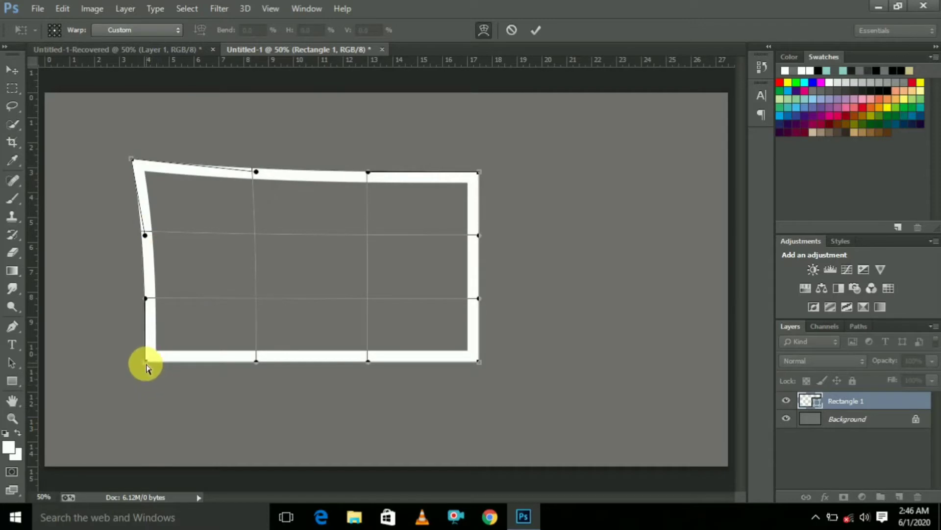
drag(143, 364, 131, 375)
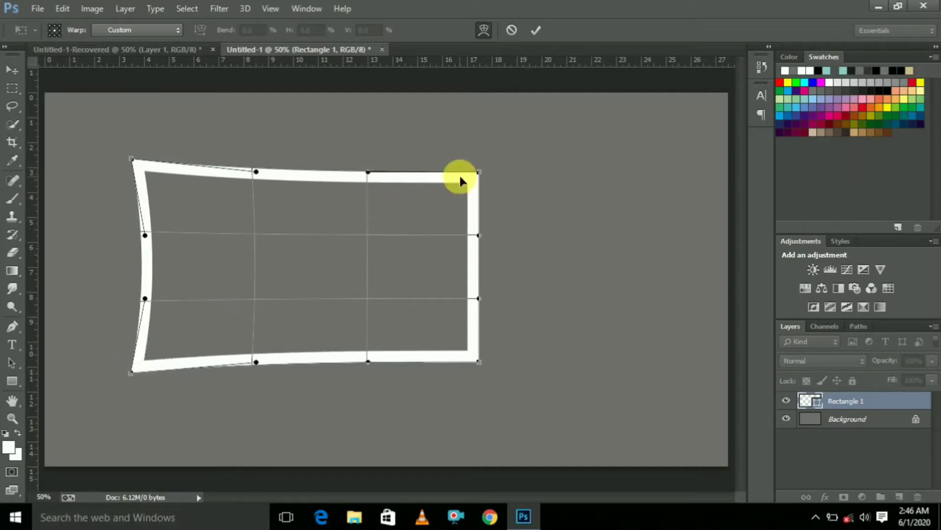
drag(482, 177, 491, 163)
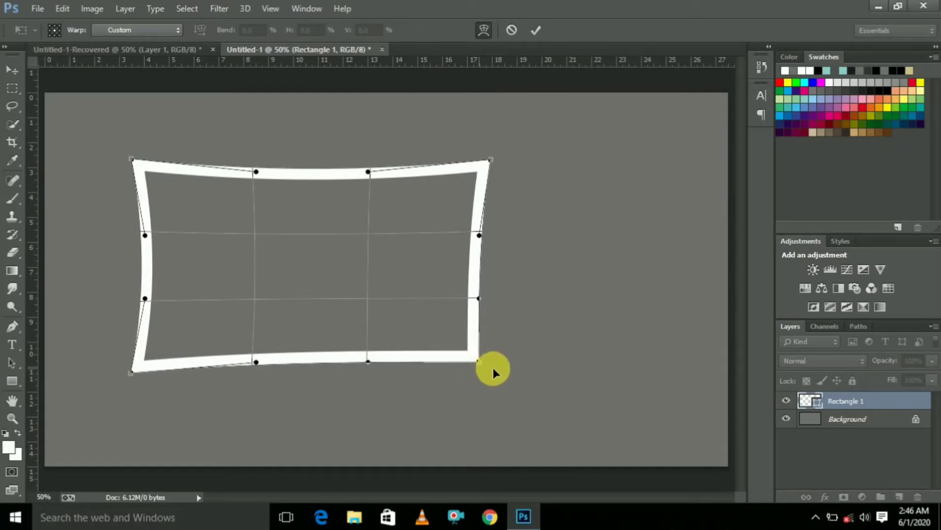
drag(479, 362, 499, 377)
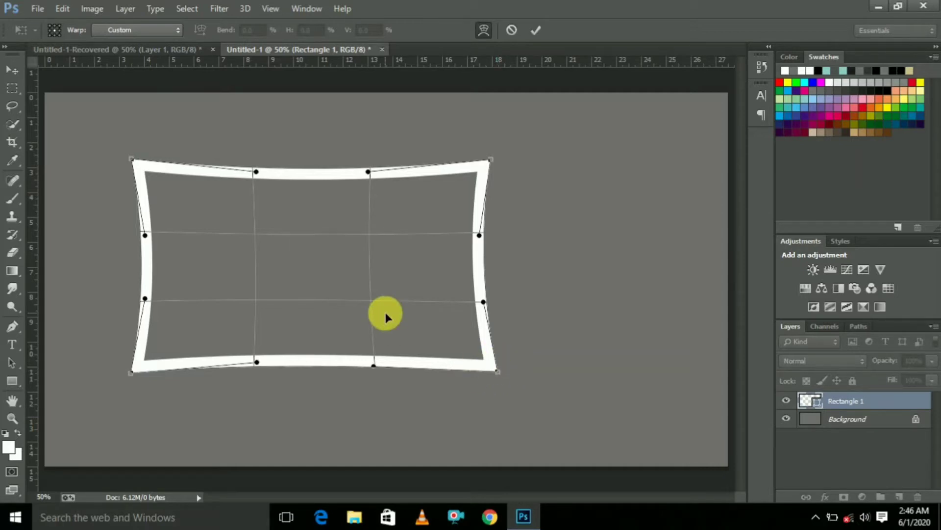
click(12, 73)
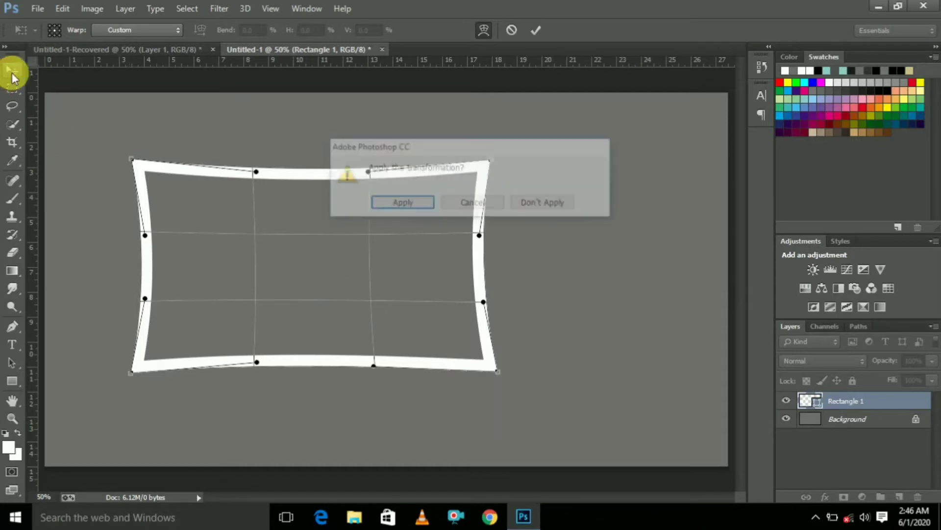
click(408, 204)
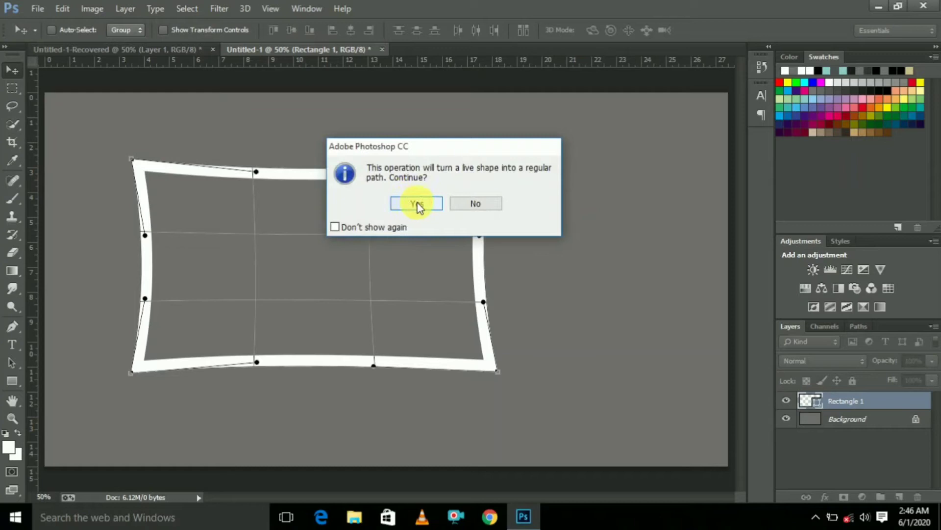
click(417, 203)
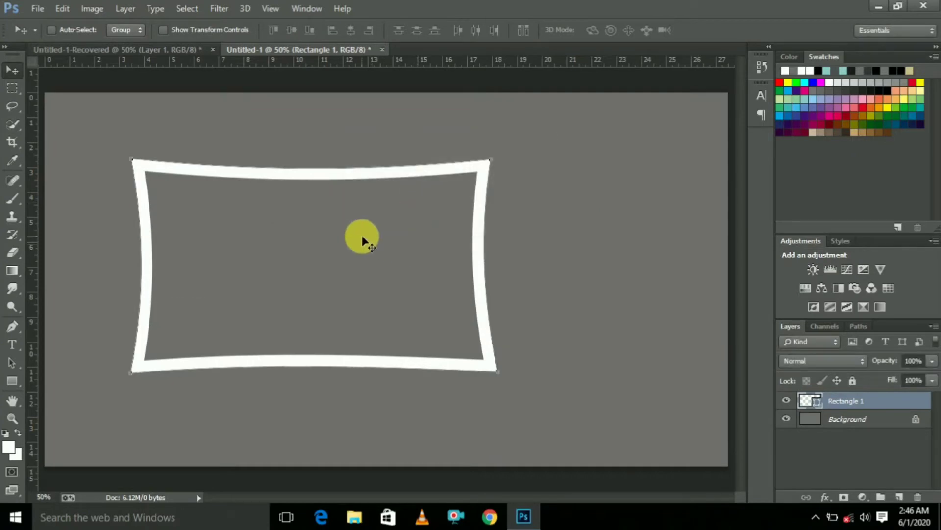
Move the warped frame toward the canvas's left edge and nudge it slightly downward
drag(354, 237, 311, 236)
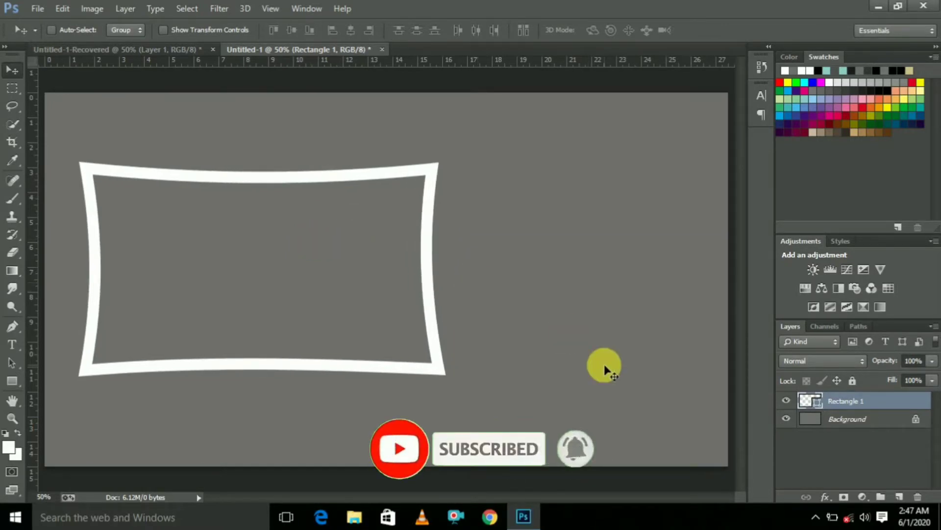
key(Down)
key(Down)
key(Down)
key(Down)
key(Down)
key(Down)
key(Down)
key(Down)
key(Down)
key(Down)
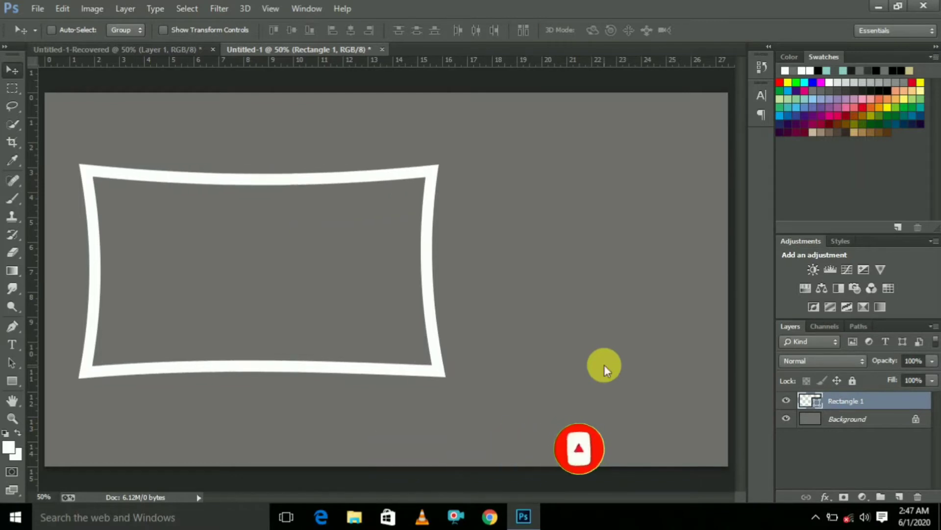
Add a yellow Color Overlay, hex ffe400, to the curved frame through its layer blending options
right_click(839, 401)
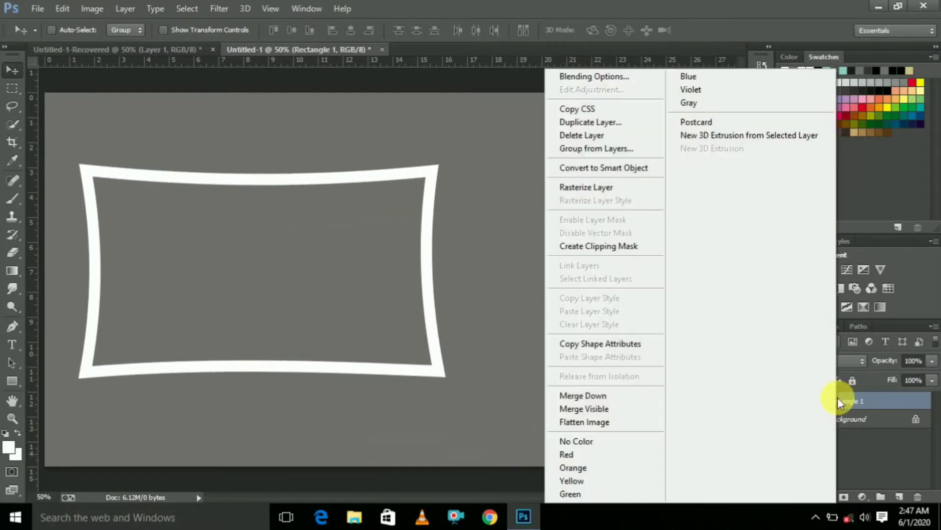
click(601, 79)
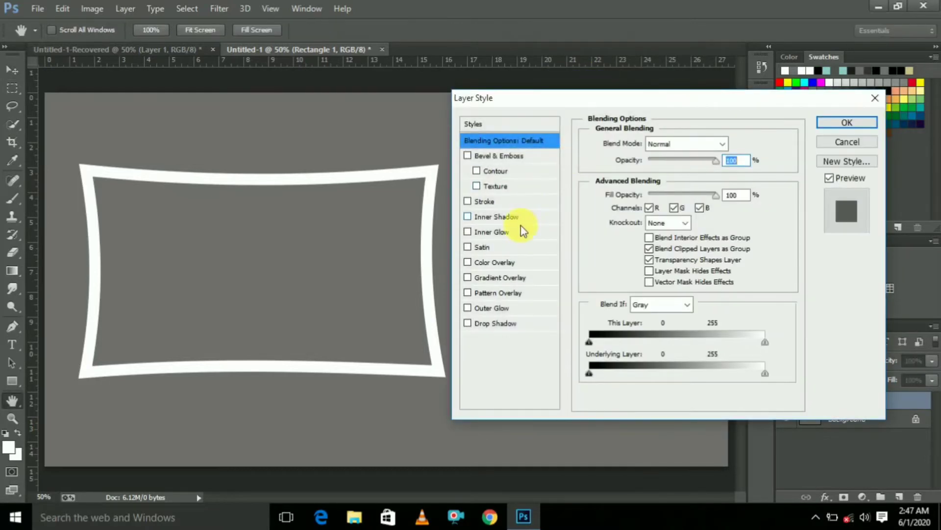
click(509, 265)
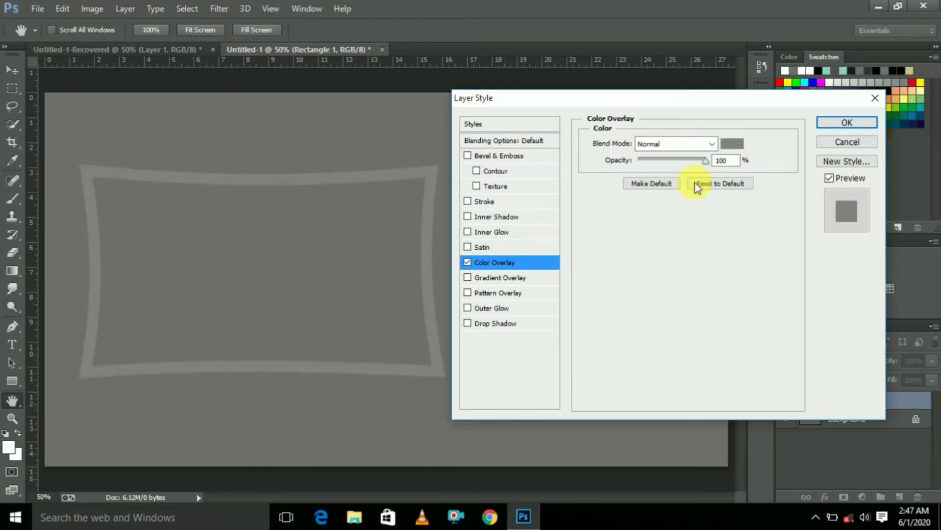
click(742, 145)
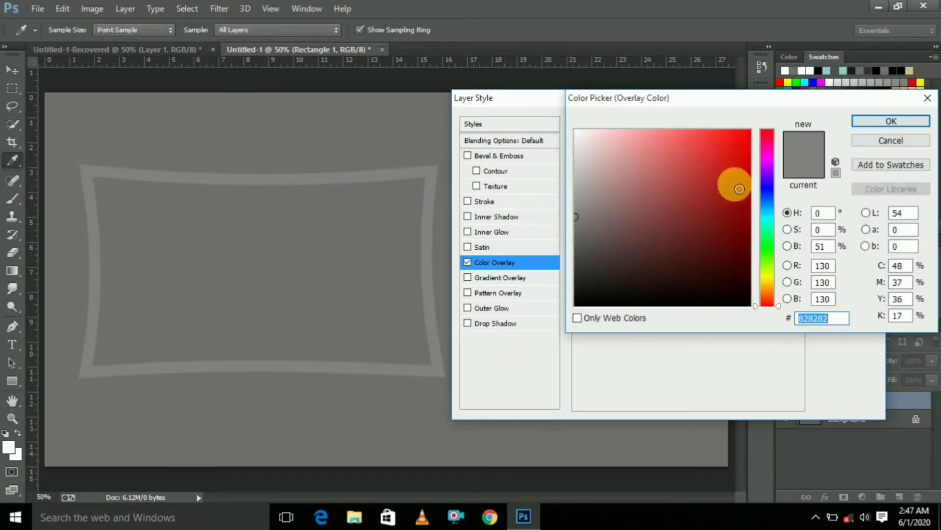
click(767, 278)
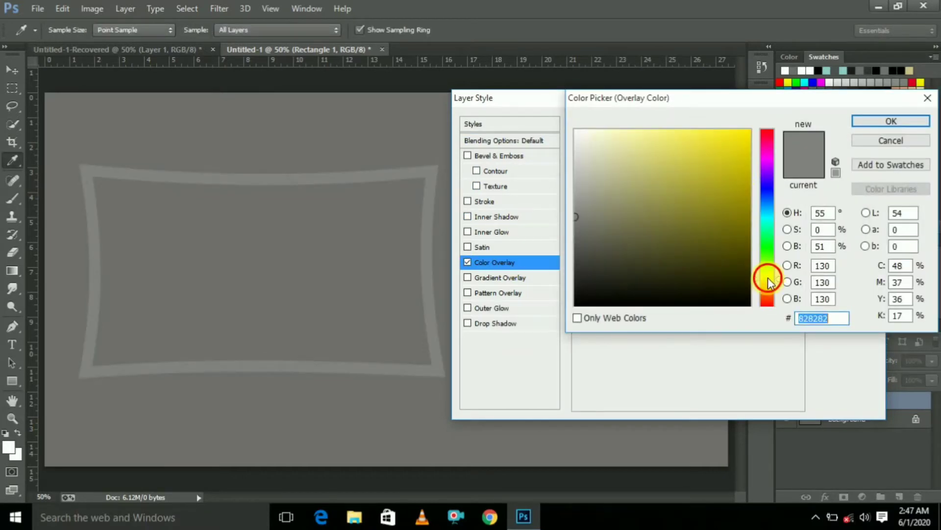
click(782, 283)
click(744, 129)
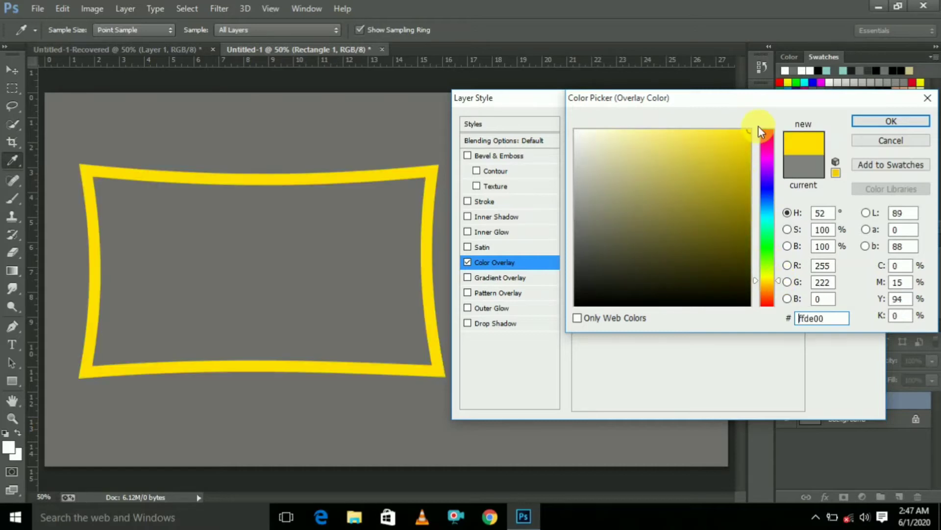
click(781, 284)
click(782, 283)
double_click(827, 318)
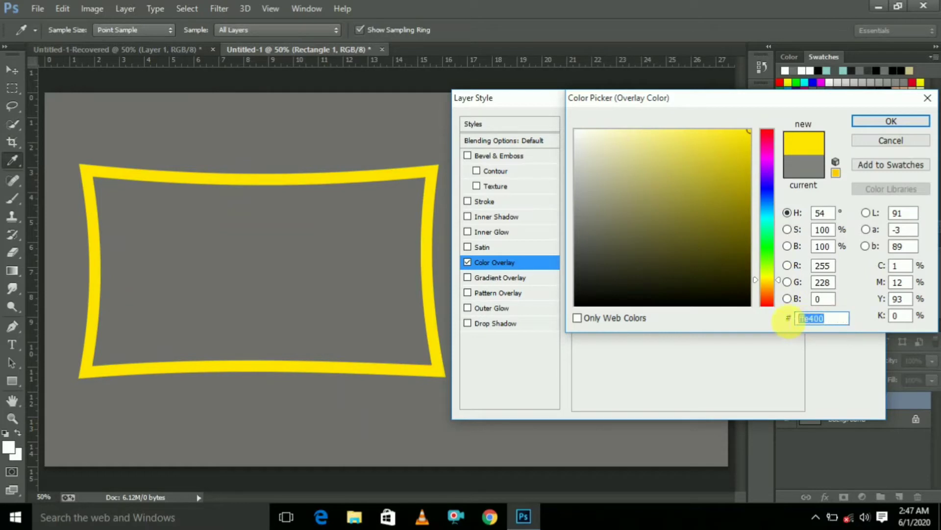
click(833, 320)
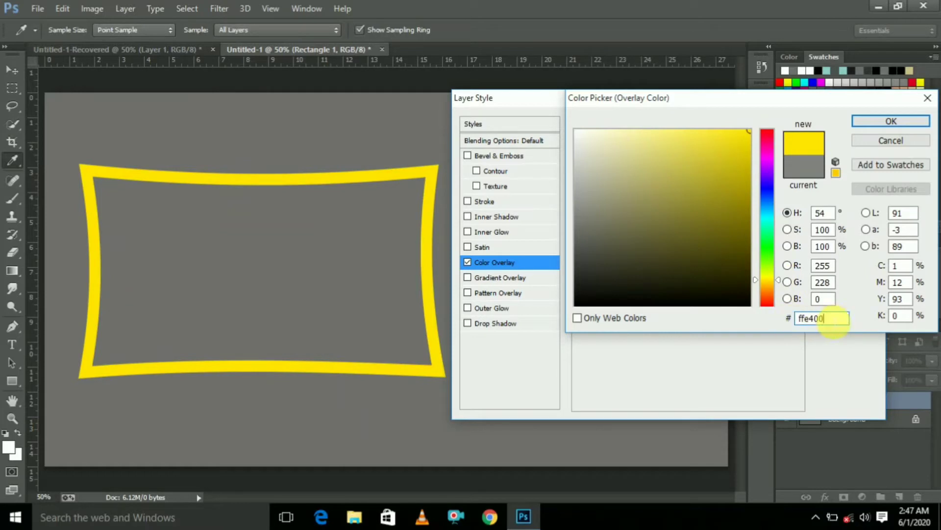
click(897, 123)
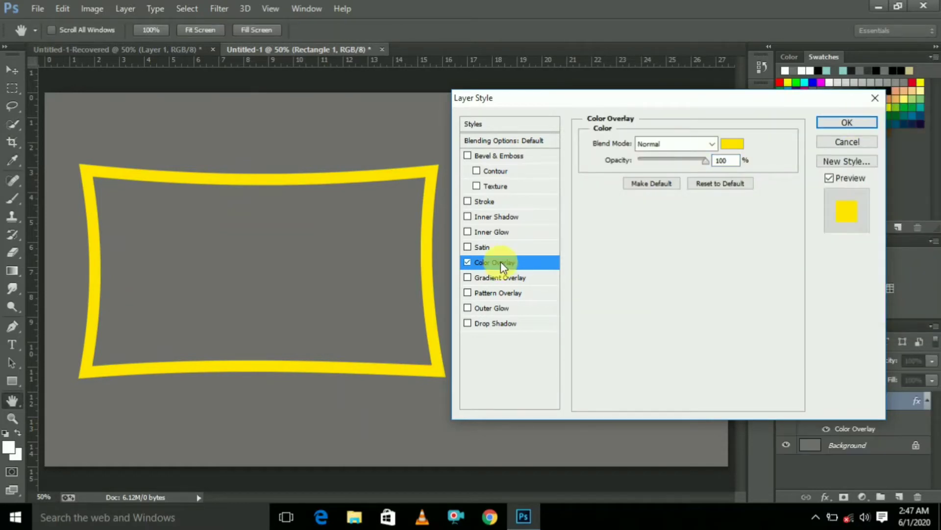
Enable Bevel & Emboss on the curved frame with a wavy descending gloss contour and a depth of 235%
click(492, 155)
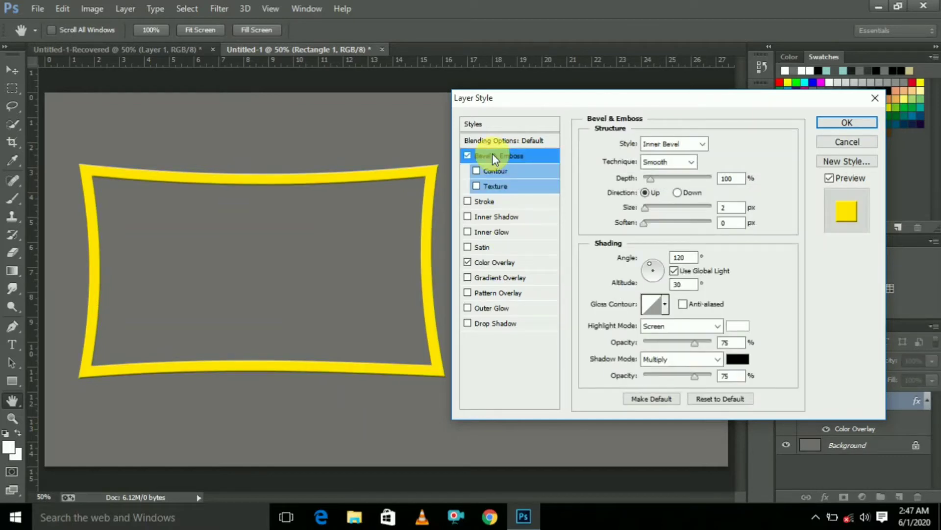
click(666, 306)
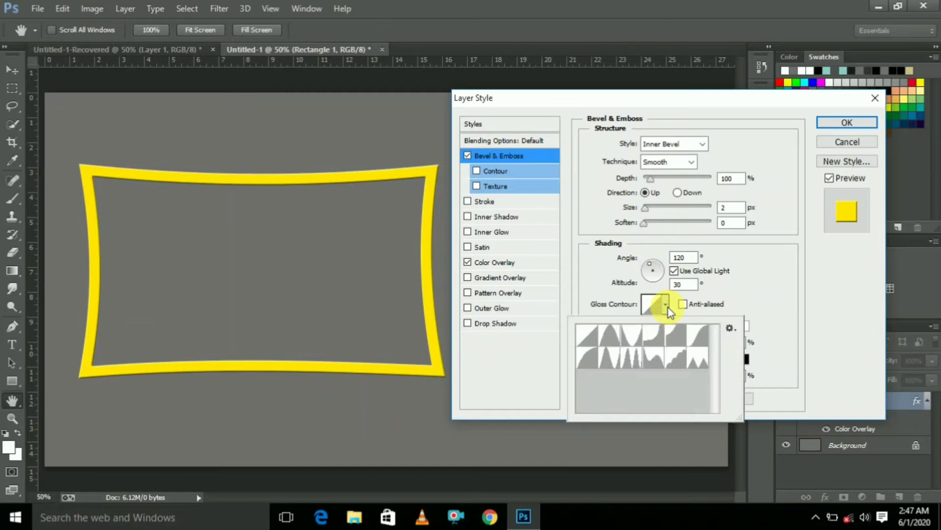
click(661, 361)
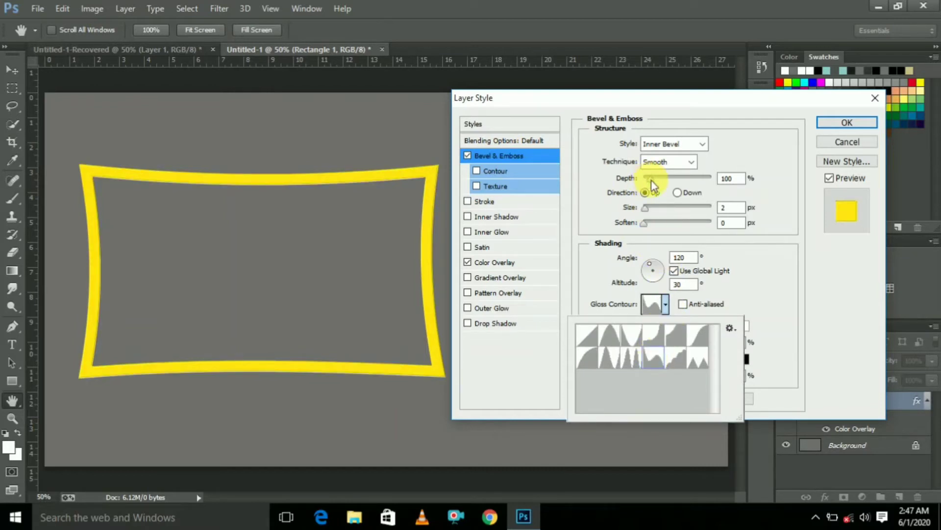
click(730, 178)
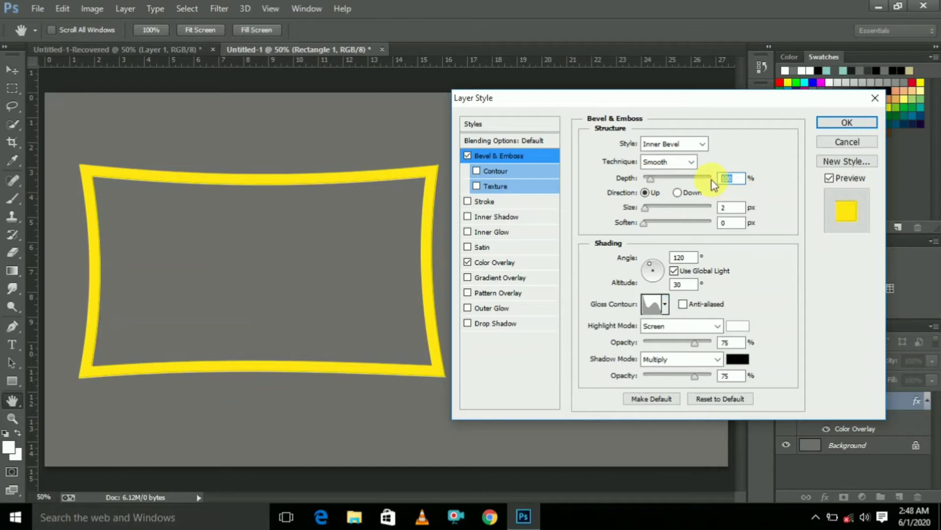
text(235)
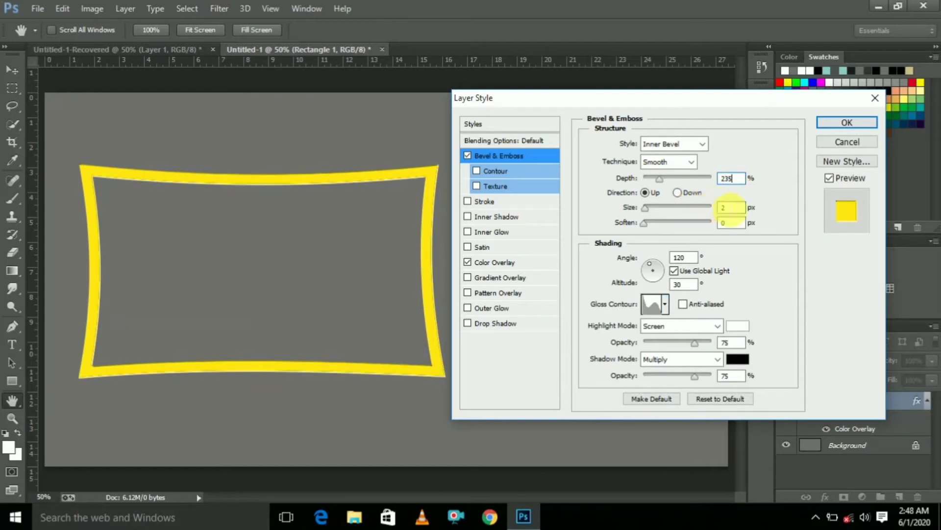
Set the bevel's size to 65 px, soften to 2 px, highlight opacity to 96% and shadow opacity to 100%
click(730, 208)
key(BackSpace)
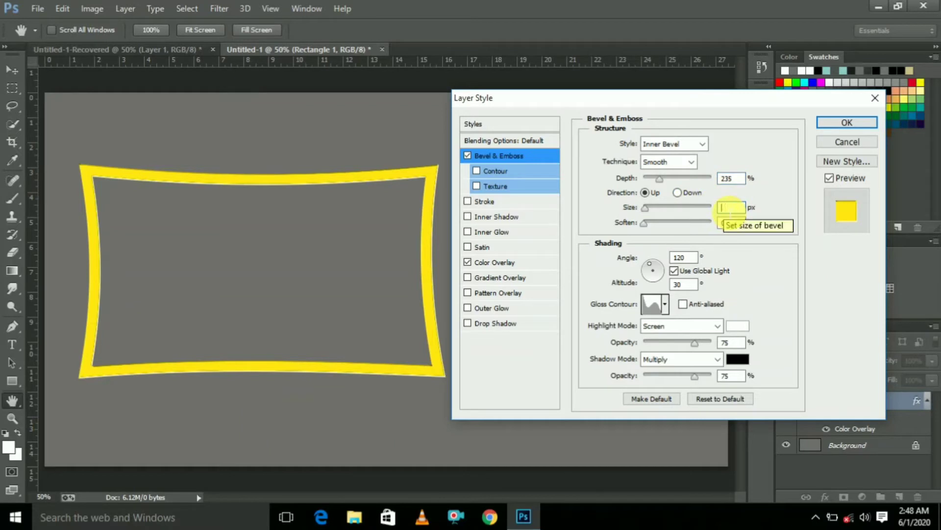
text(8)
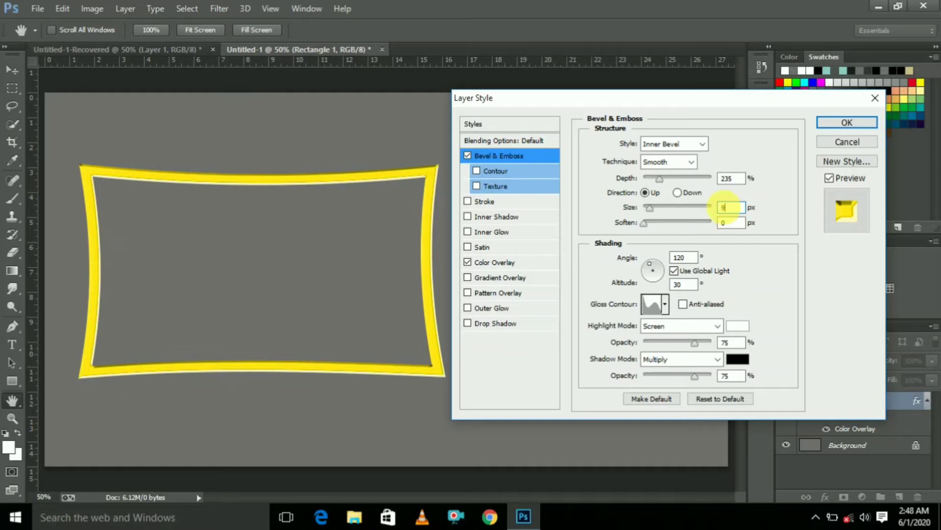
text(0)
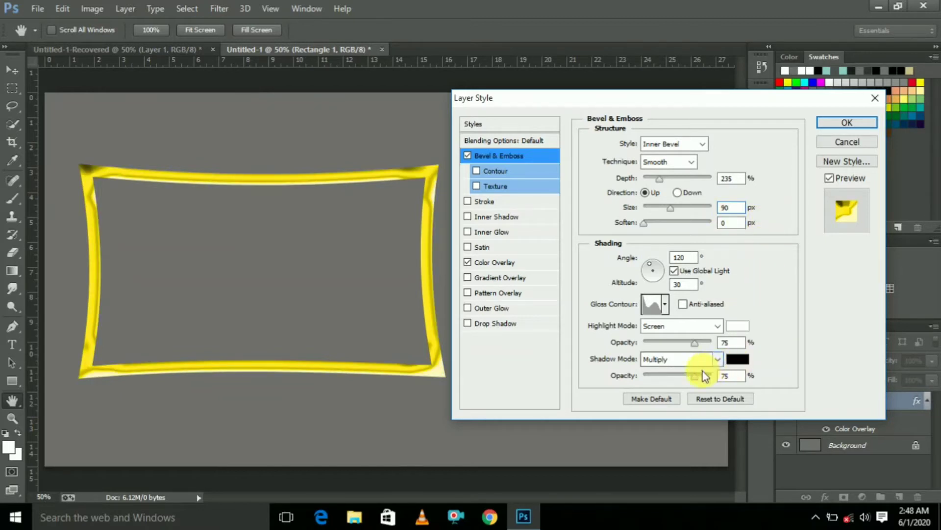
drag(695, 376, 714, 382)
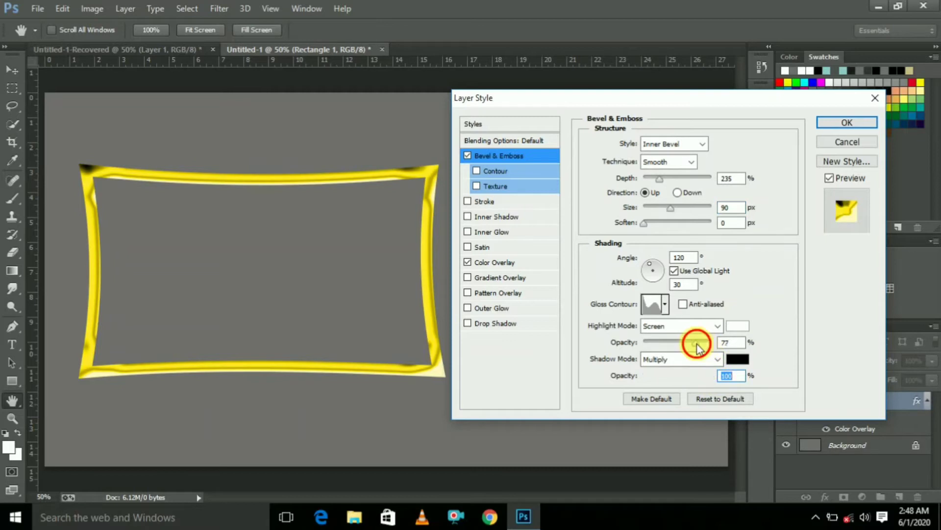
drag(695, 343, 709, 346)
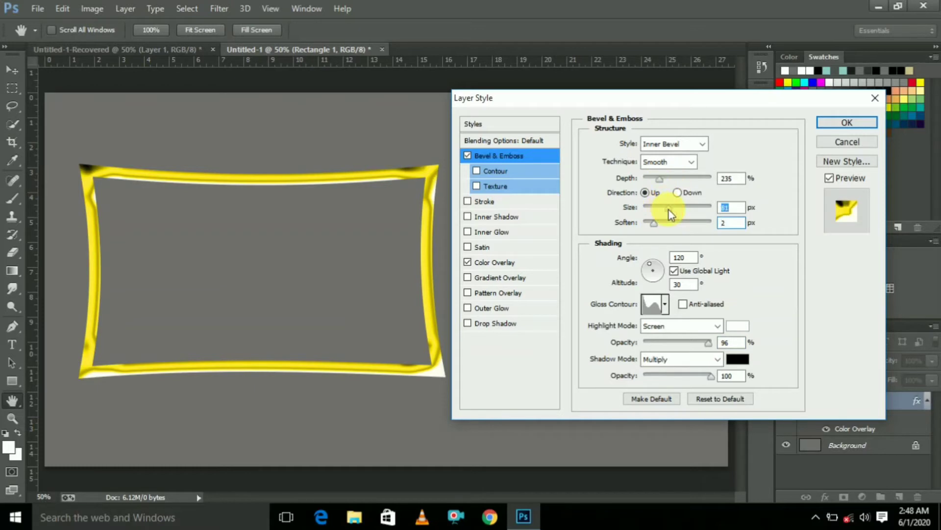
drag(672, 214, 666, 214)
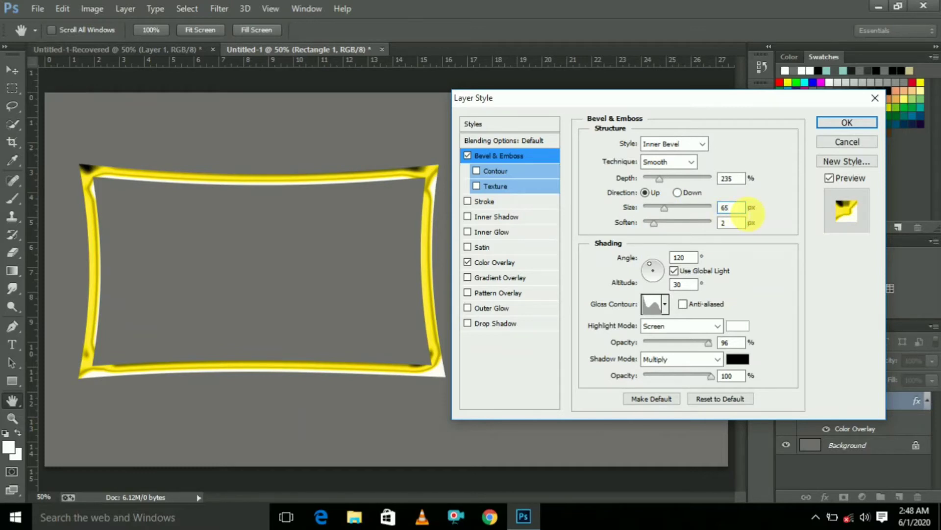
Add a drop shadow to the curved frame, increase the shadow's size slightly, and apply the layer styles
click(497, 323)
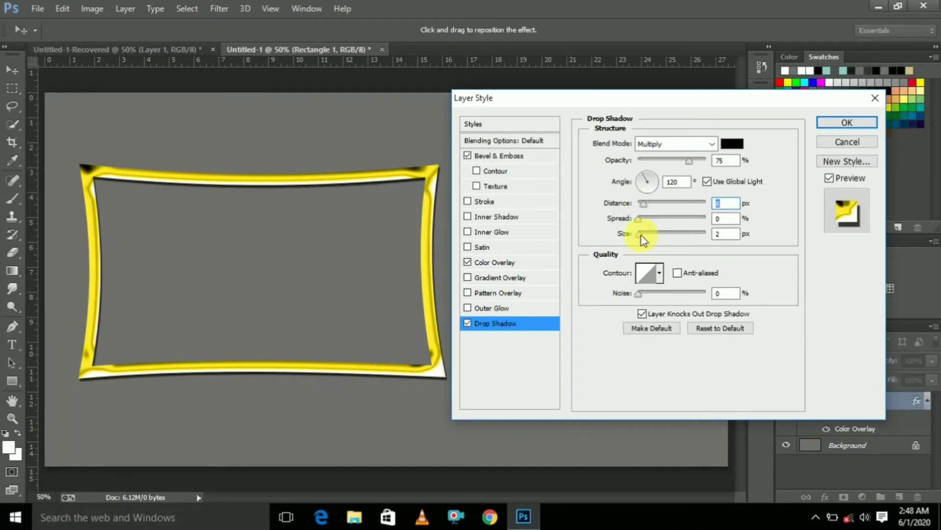
drag(648, 240, 647, 238)
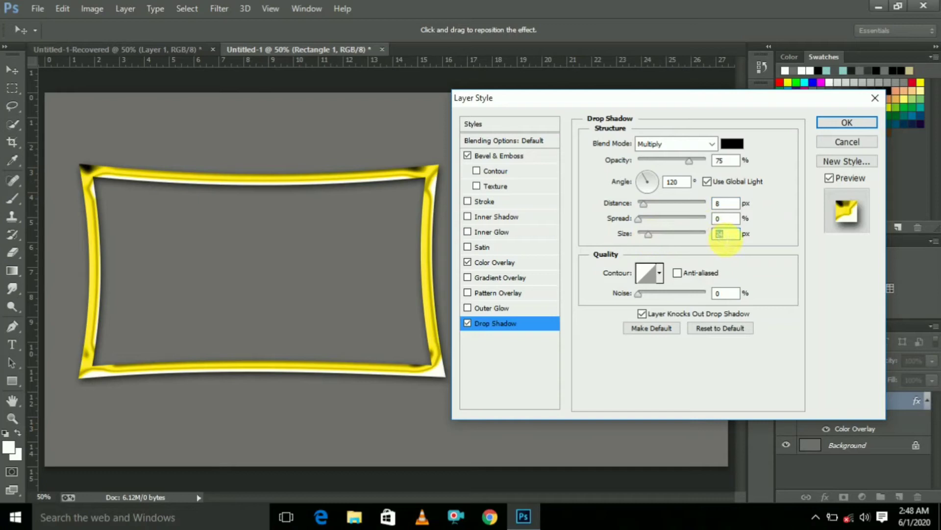
click(855, 126)
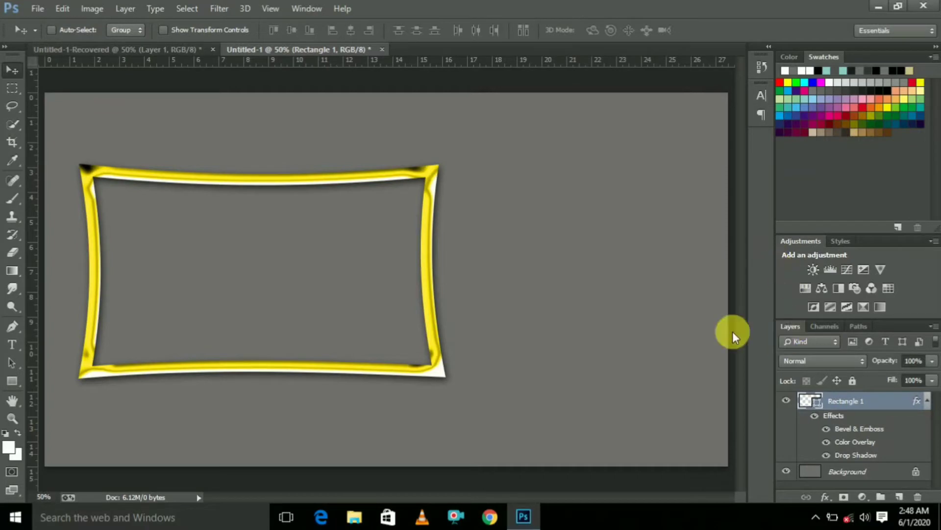
Draw a white-stroked, unfilled rectangle about 360 by 414 px to the right of the curved frame, and close its shape properties
click(12, 382)
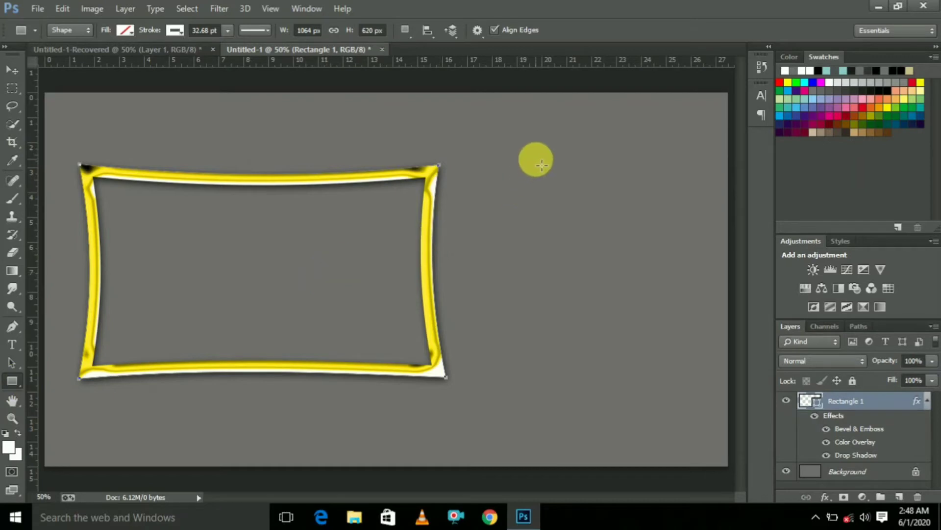
mouse_move(547, 142)
mouse_down()
mouse_move(575, 190)
mouse_move(664, 254)
mouse_move(670, 285)
mouse_move(664, 281)
mouse_up()
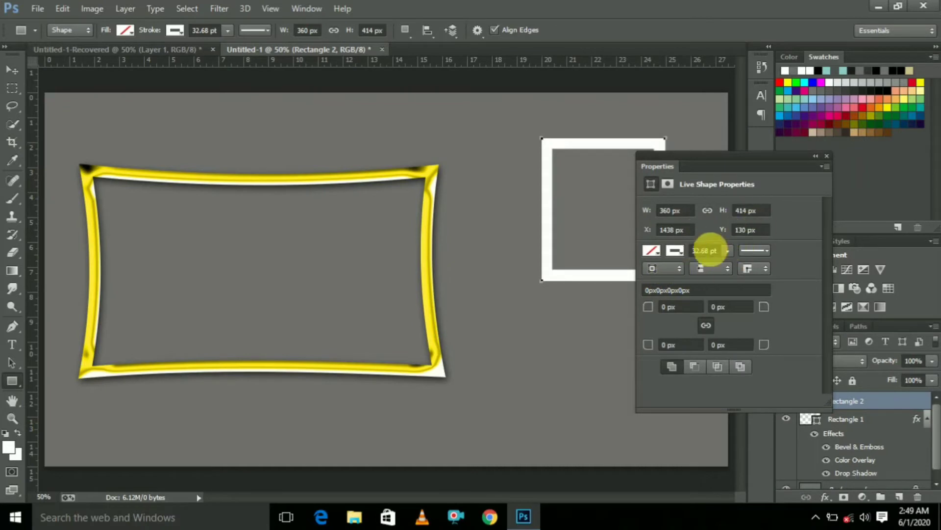
click(823, 157)
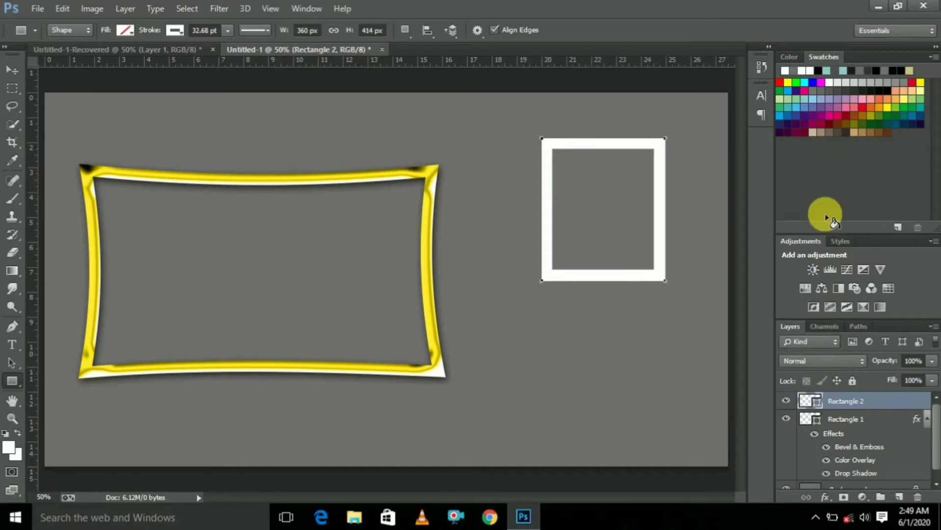
Add a yellow Color Overlay, hex ffe400, to the small upright rectangle through its blending options
right_click(832, 398)
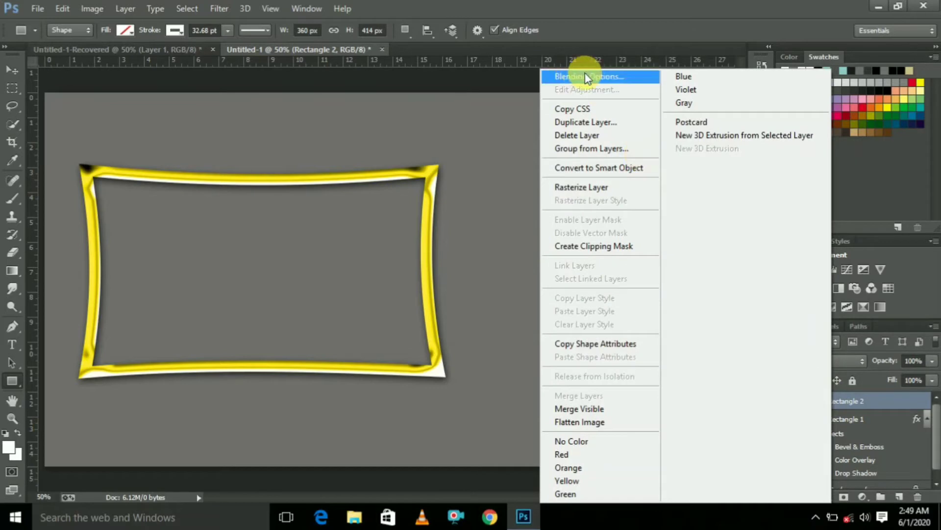
key(Escape)
key(h)
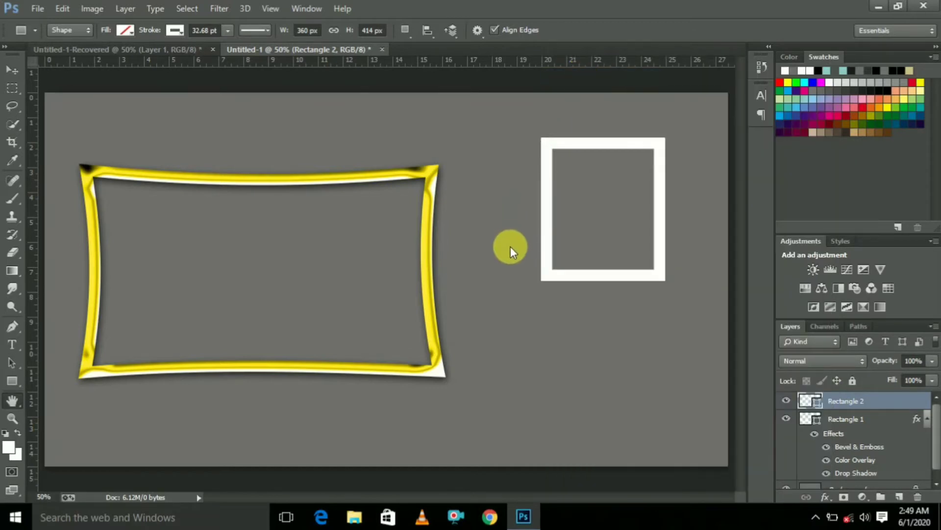
click(497, 262)
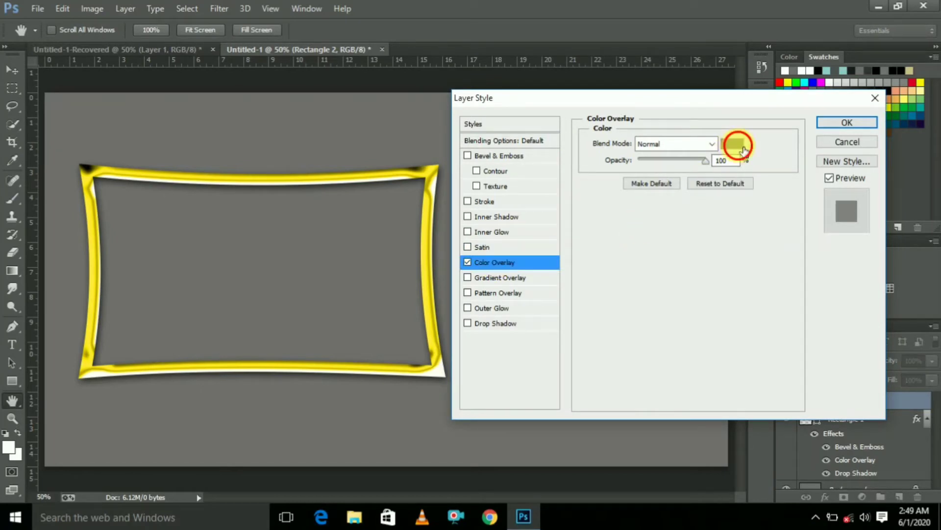
click(739, 145)
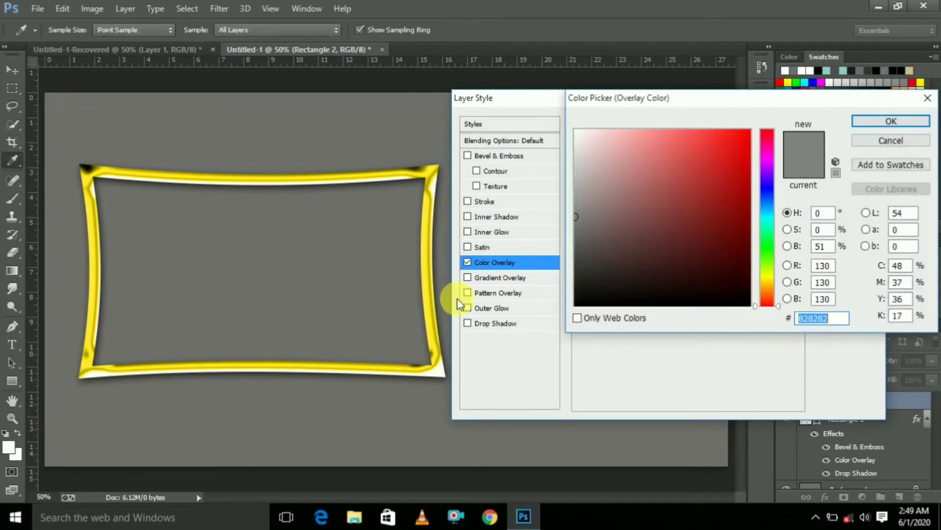
text(ffe50d)
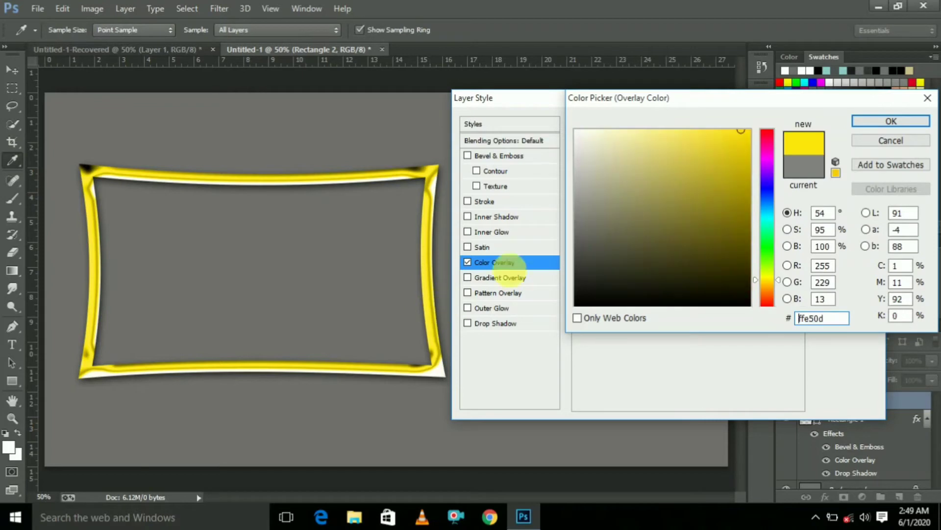
click(748, 129)
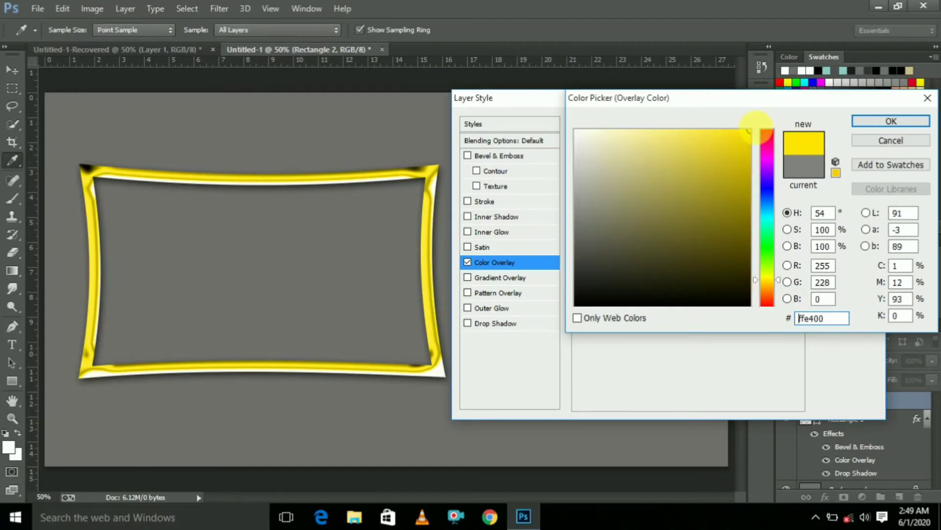
click(880, 120)
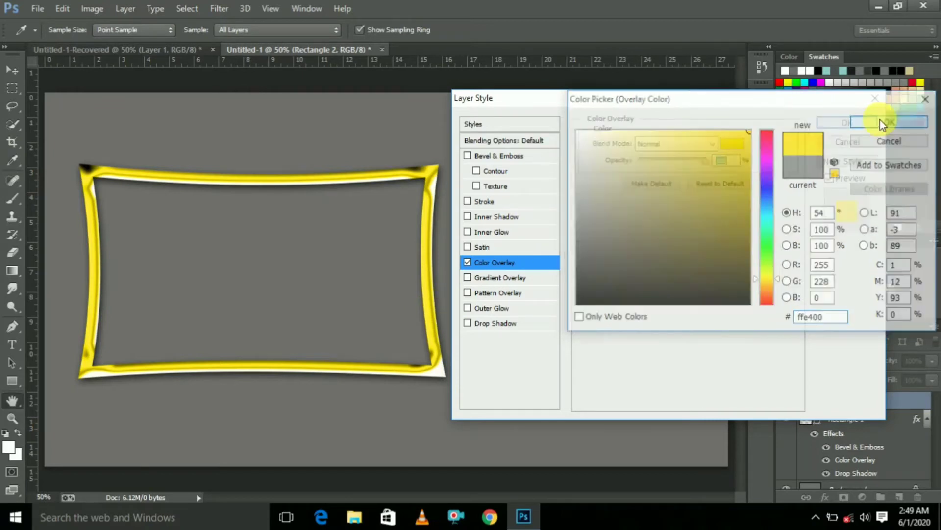
Add Bevel & Emboss to the small upright frame with 235% depth and the descending rolling-slope gloss contour
click(503, 156)
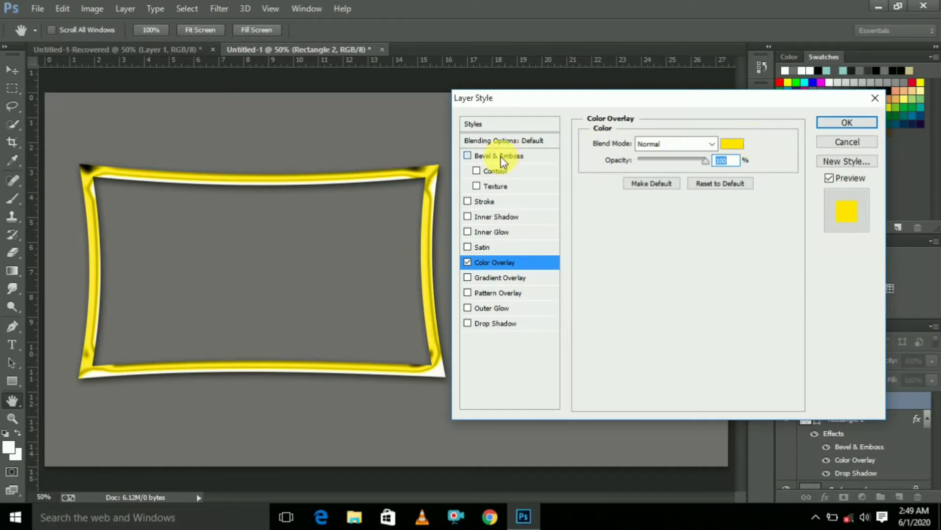
drag(614, 104, 226, 103)
drag(349, 183, 323, 186)
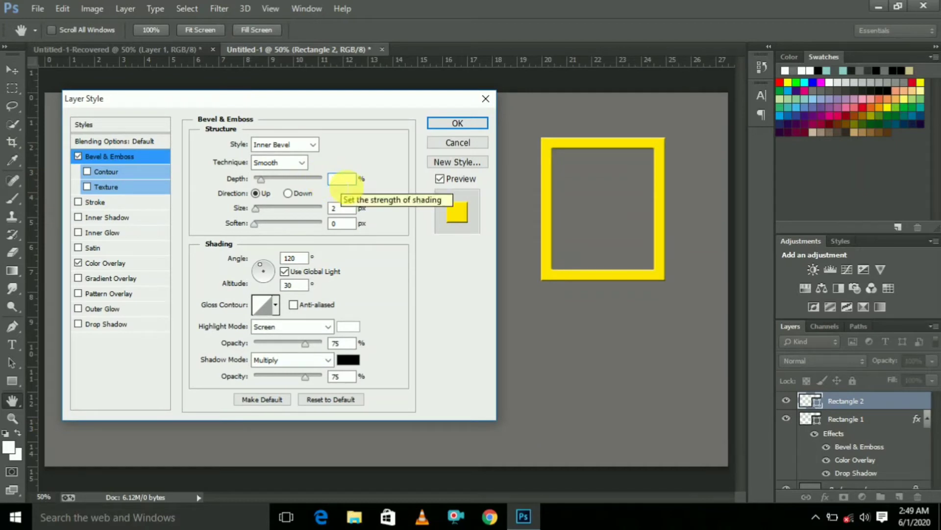
text(235)
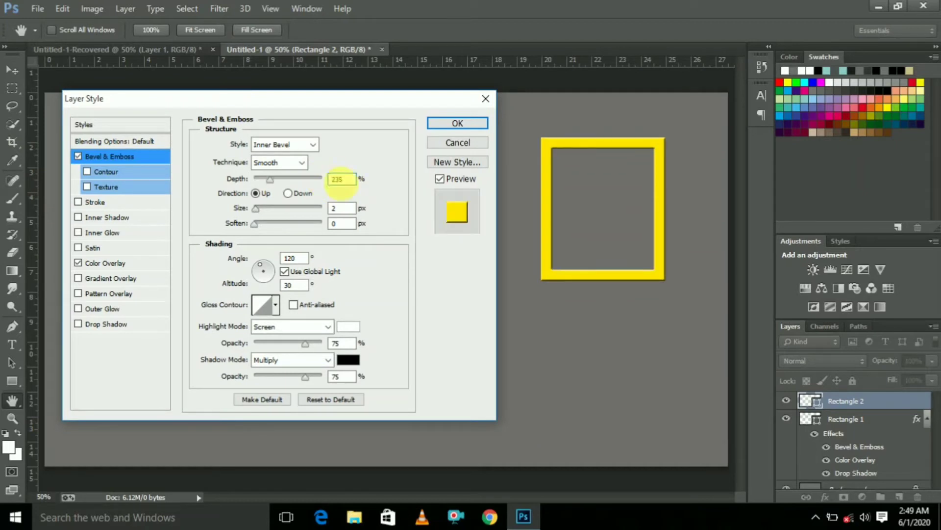
click(276, 305)
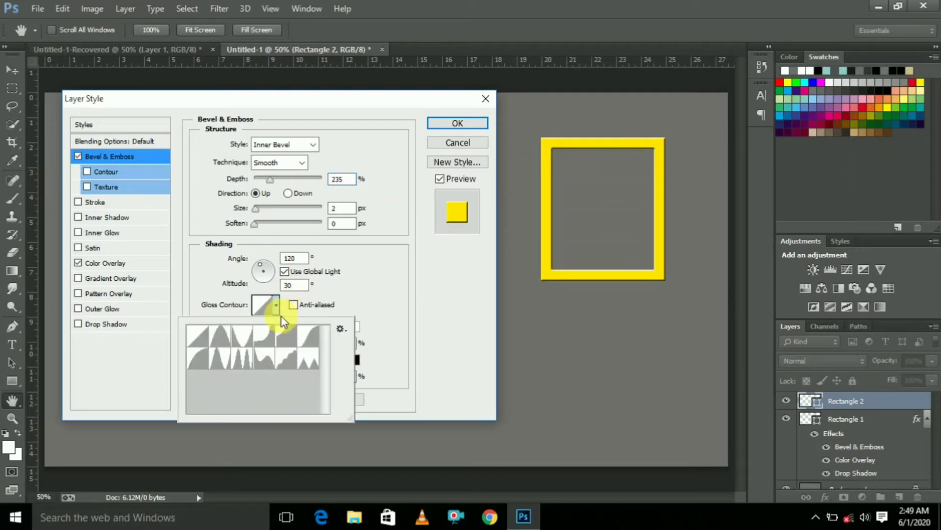
click(263, 357)
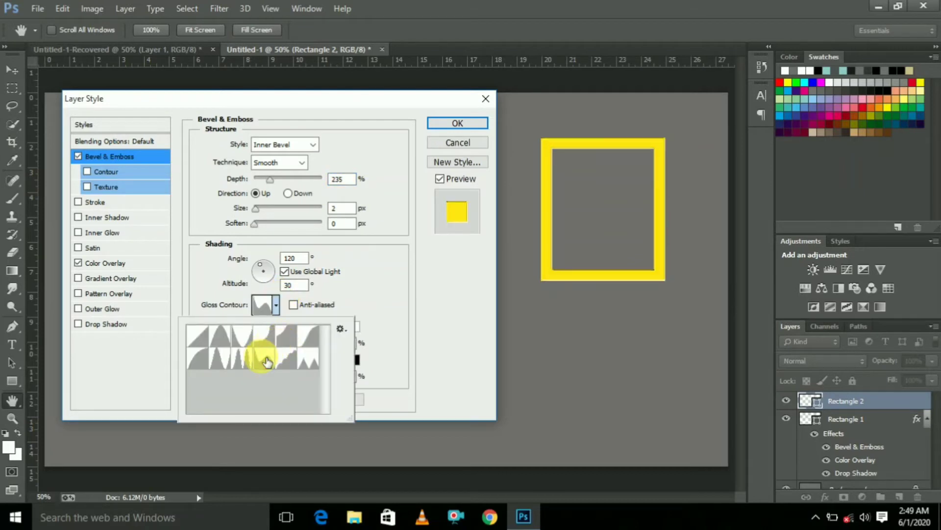
click(359, 260)
Set the bevel's size to 24 px, its highlight opacity to 98% and its shadow opacity to about 94%
click(259, 208)
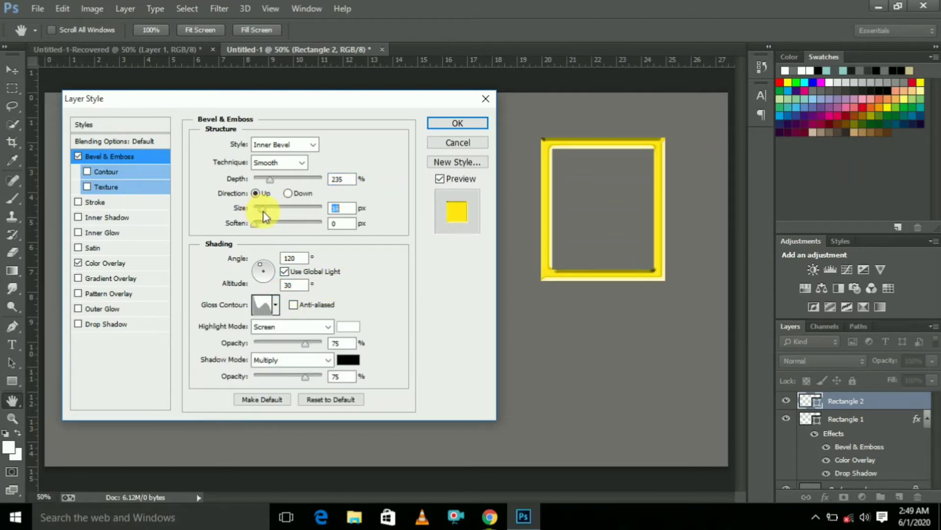
drag(266, 216, 266, 218)
drag(305, 343, 318, 376)
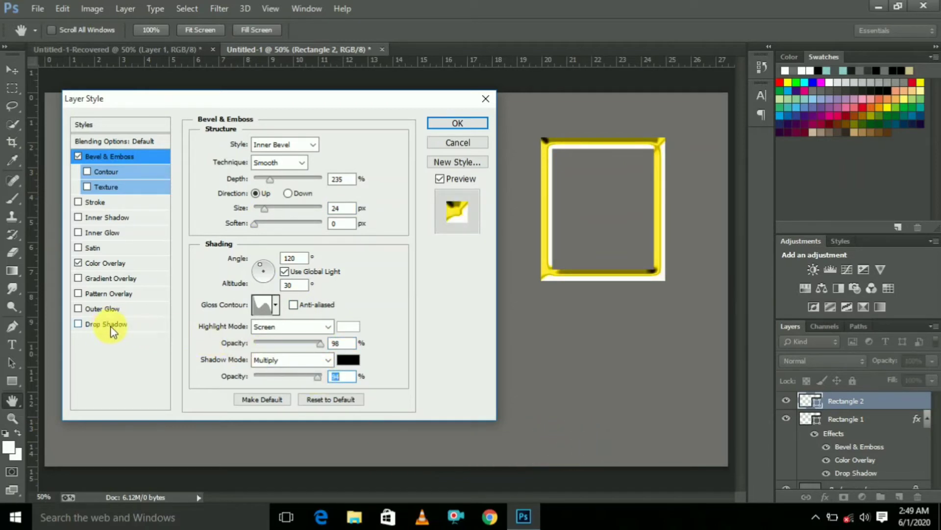
Add a drop shadow with 9 px distance and 18 px size to the upright frame and apply the layer styles
click(105, 324)
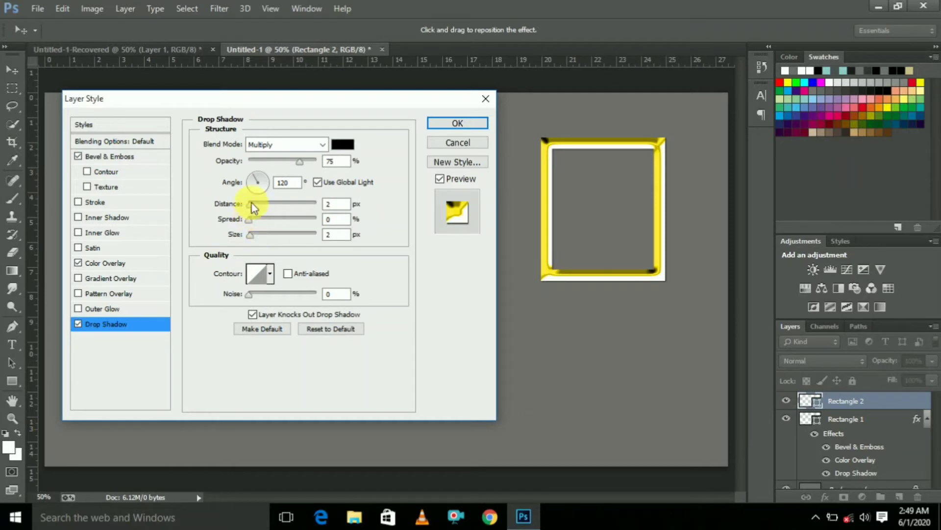
drag(255, 209, 259, 236)
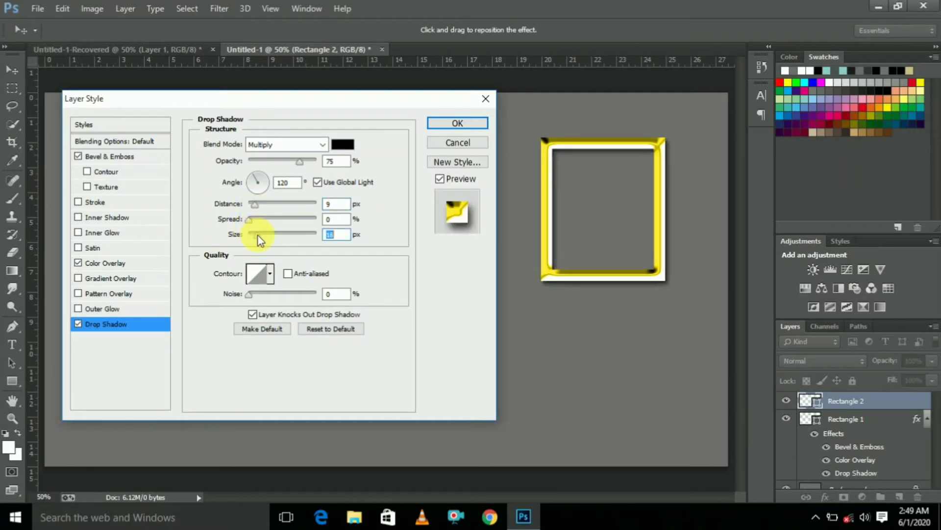
click(457, 123)
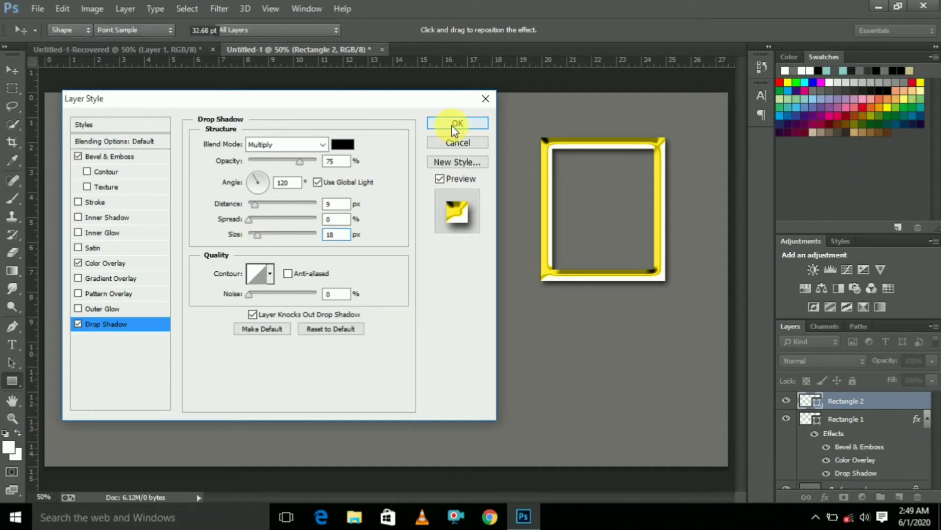
Duplicate the upright frame, place the copy directly below it, and shift the original frame slightly upward
right_click(849, 403)
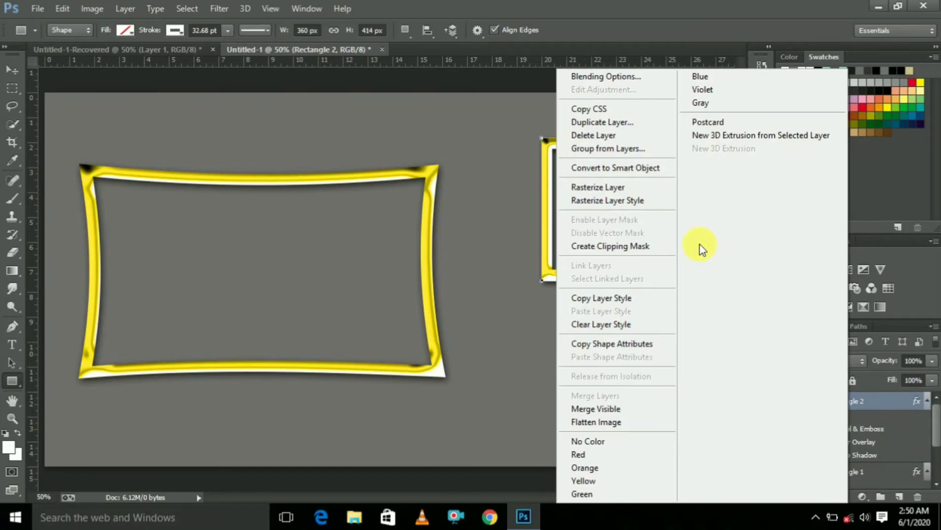
click(610, 124)
click(587, 151)
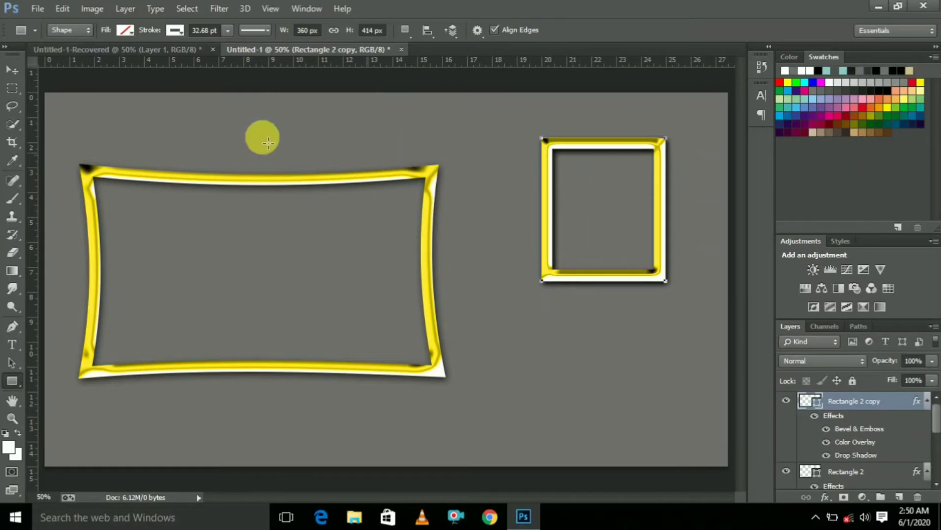
click(14, 71)
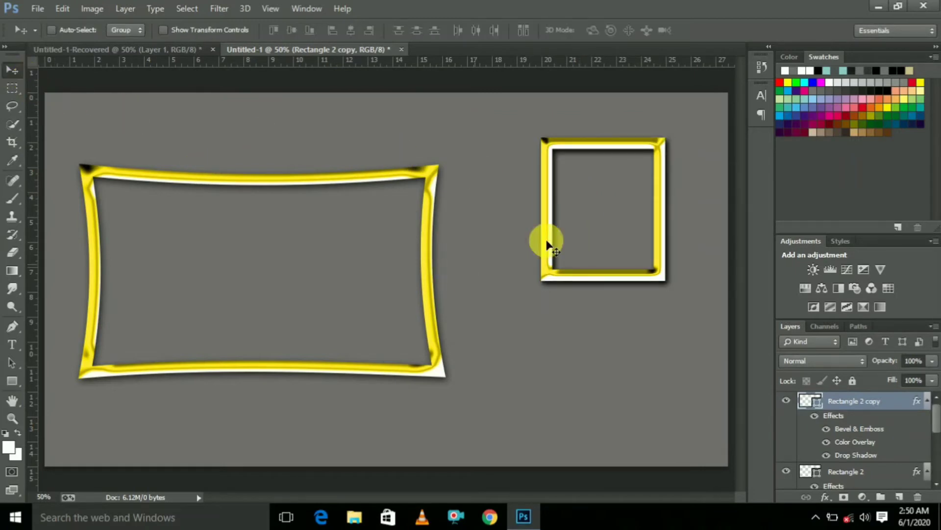
drag(613, 216, 623, 363)
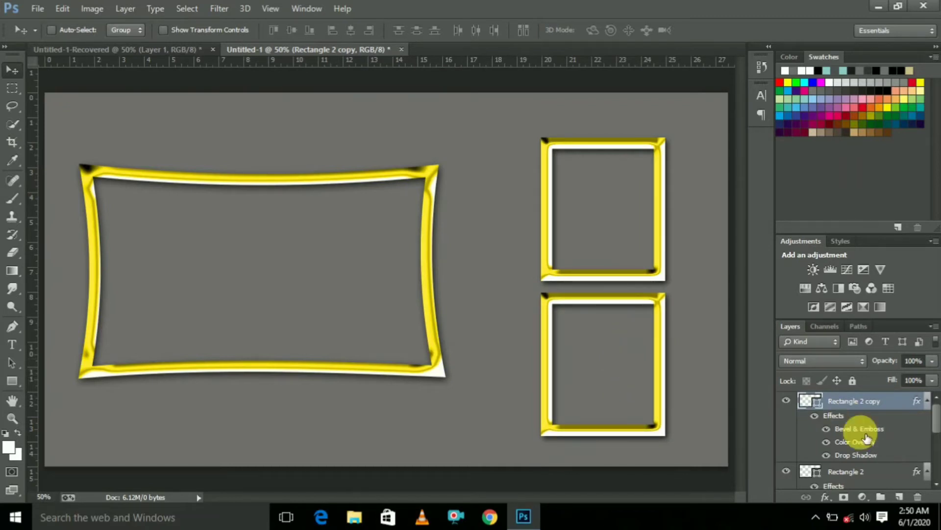
click(836, 470)
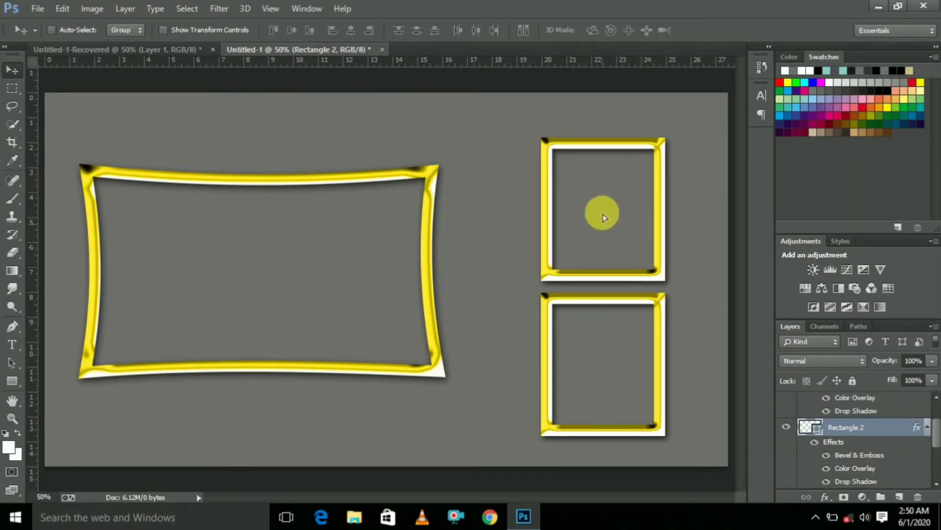
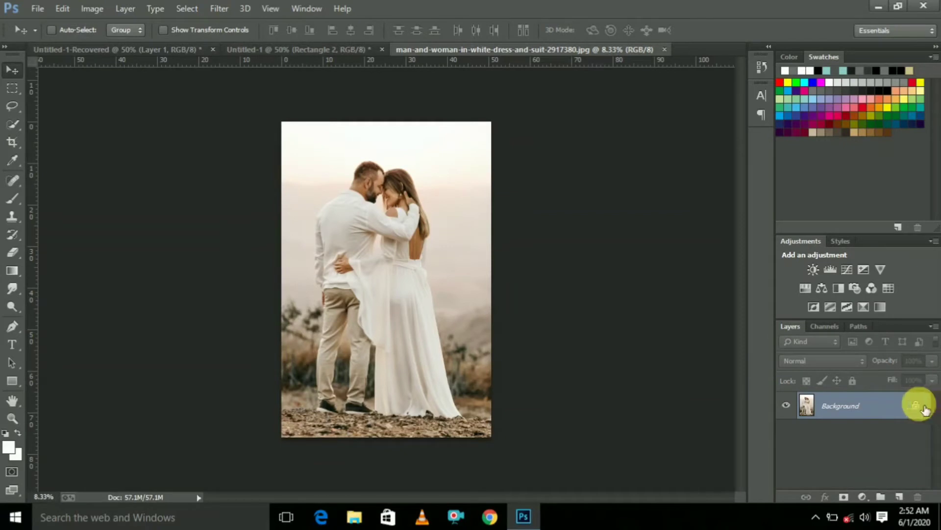
Unlock the couple photo's background layer and crop the image to a landscape area around the couple's upper bodies
click(916, 405)
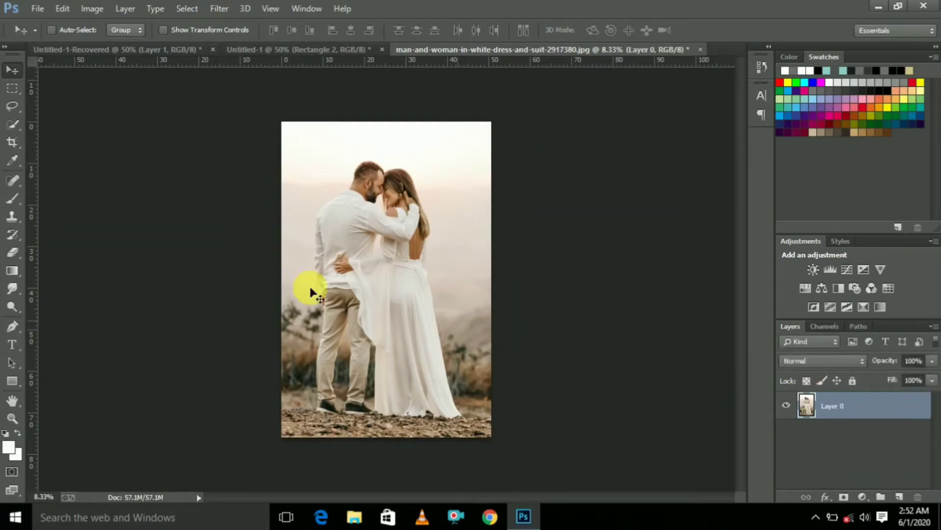
click(13, 142)
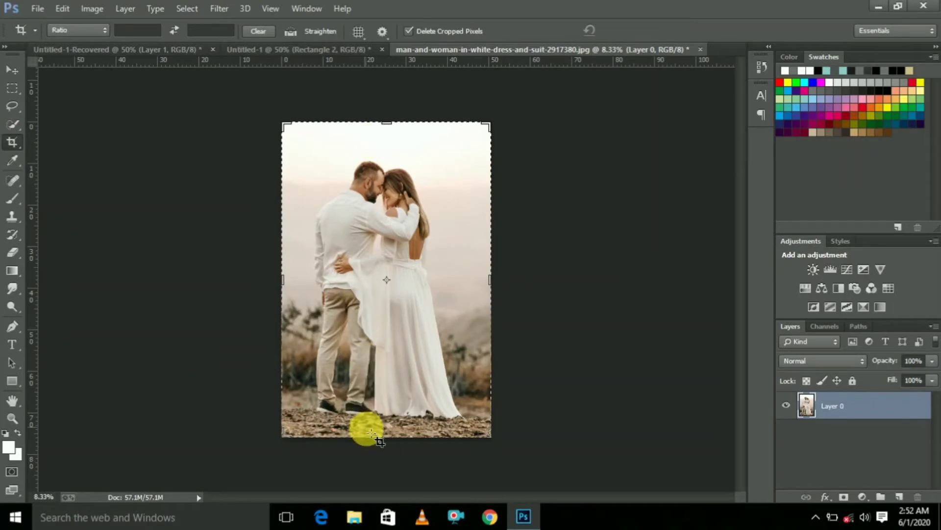
drag(391, 443, 402, 359)
drag(393, 218, 394, 224)
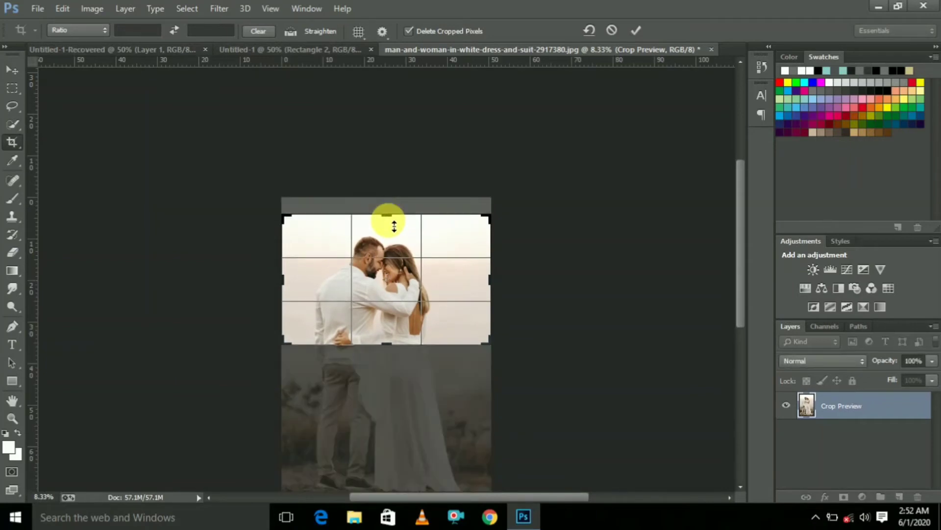
click(10, 71)
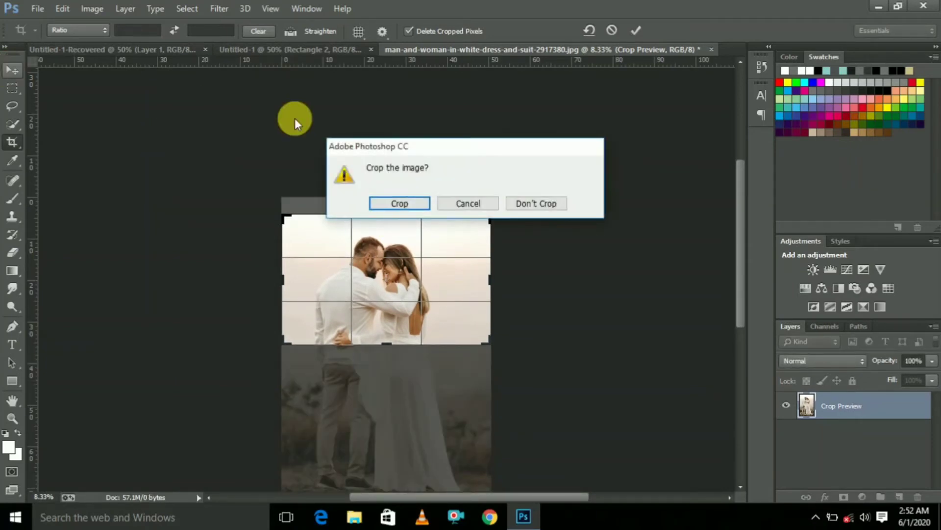
click(407, 205)
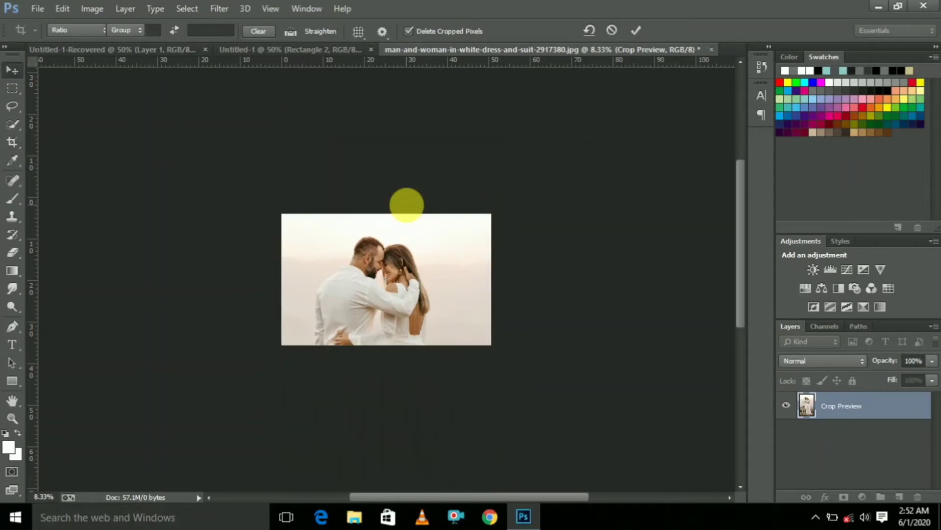
Move the cropped couple photo into the Untitled-1 album document as a new layer
drag(402, 278, 368, 233)
key(ctrl+minus)
key(ctrl+minus)
key(ctrl+minus)
key(ctrl+minus)
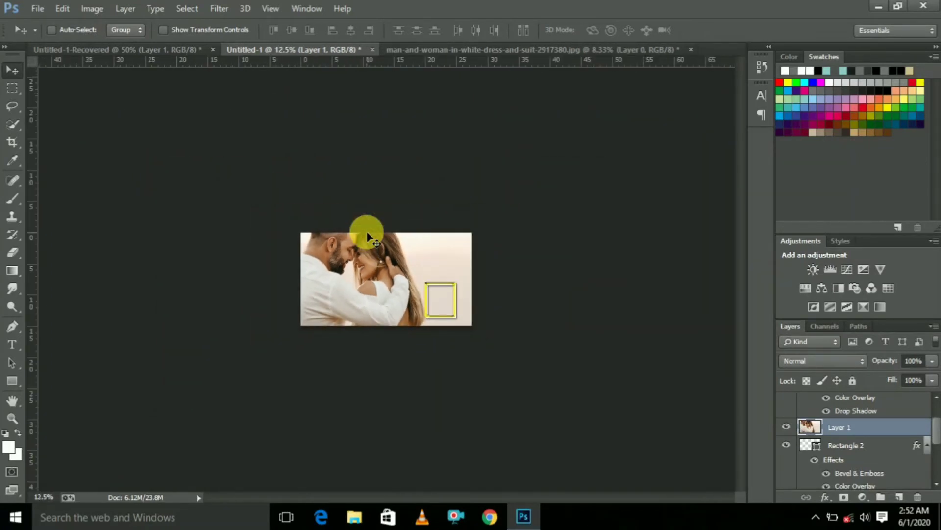
Reorder the photo layer so that it lies beneath the curved frame and both upright frames
drag(861, 427, 936, 436)
scroll(929, 441, down, 1)
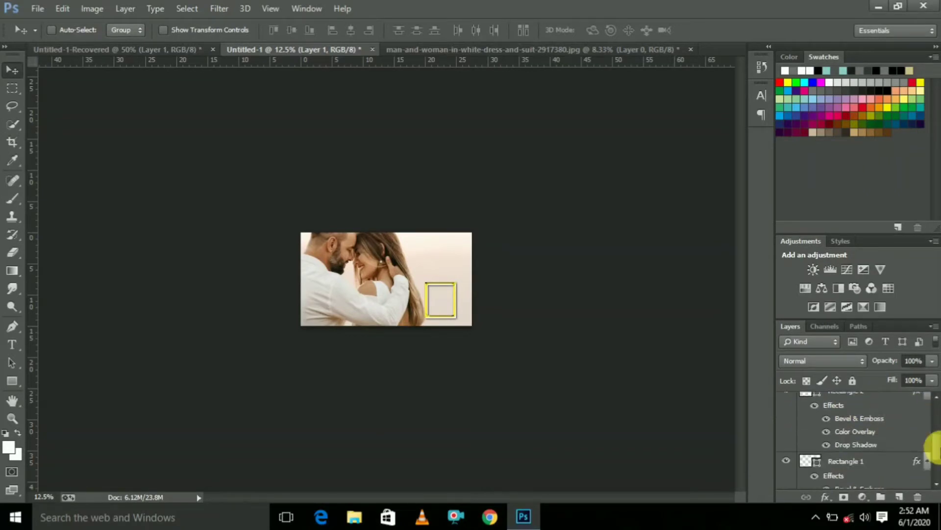
drag(845, 401, 845, 479)
scroll(938, 439, down, 1)
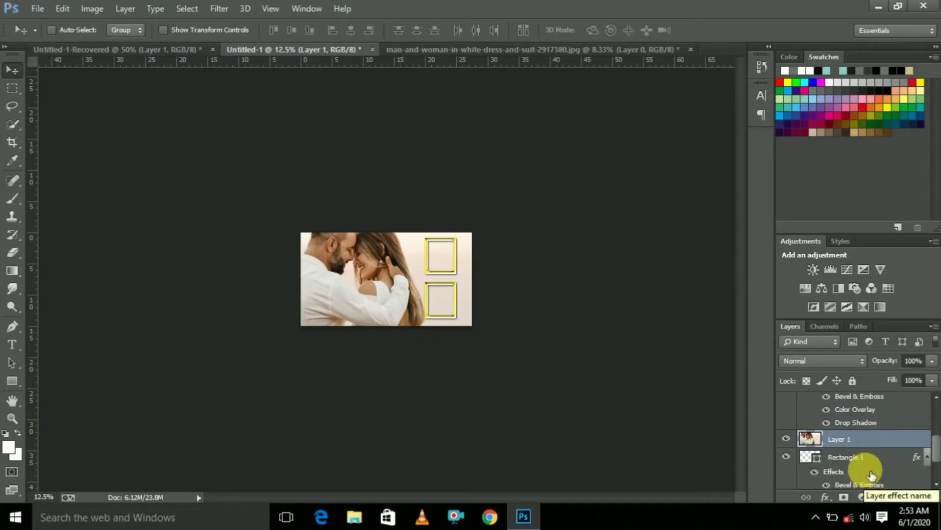
key(ctrl+bracketleft)
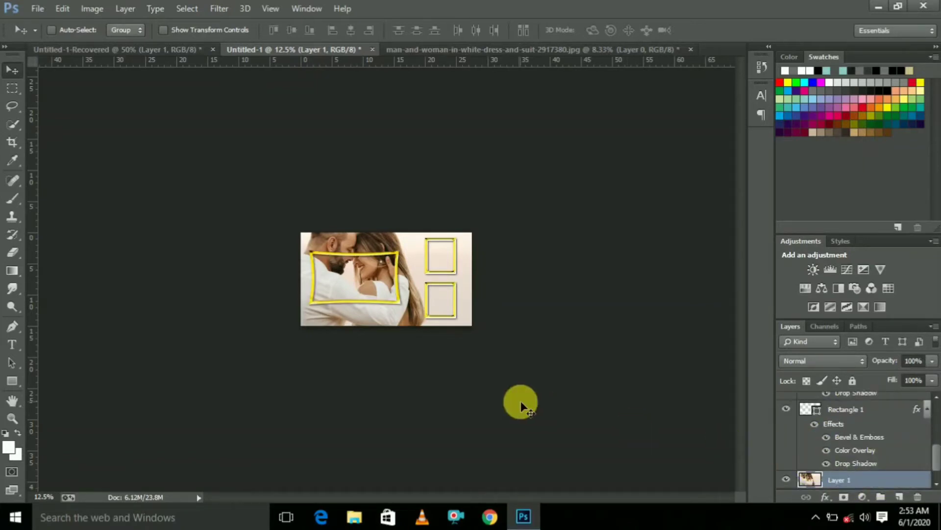
Scale the couple photo to about 27% width and 25.4% height so it roughly fits the curved frame
key(ctrl+t)
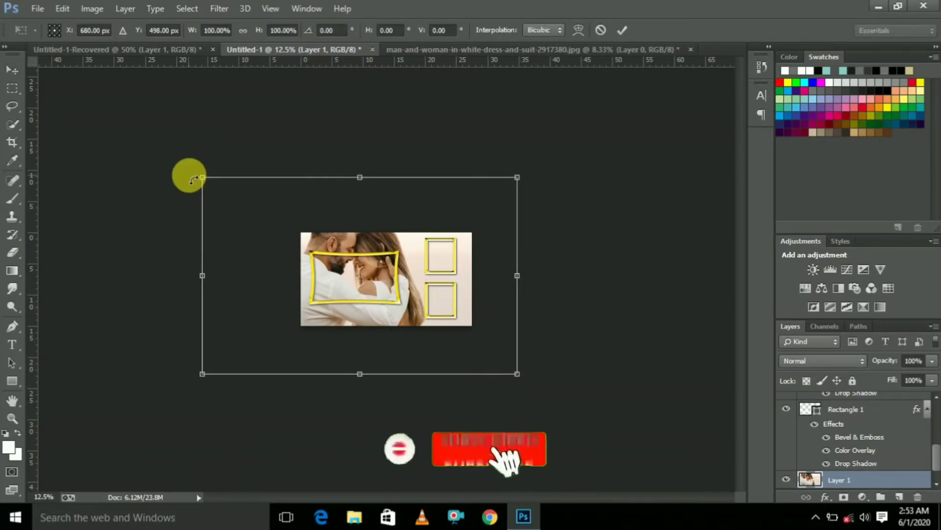
drag(202, 180, 317, 258)
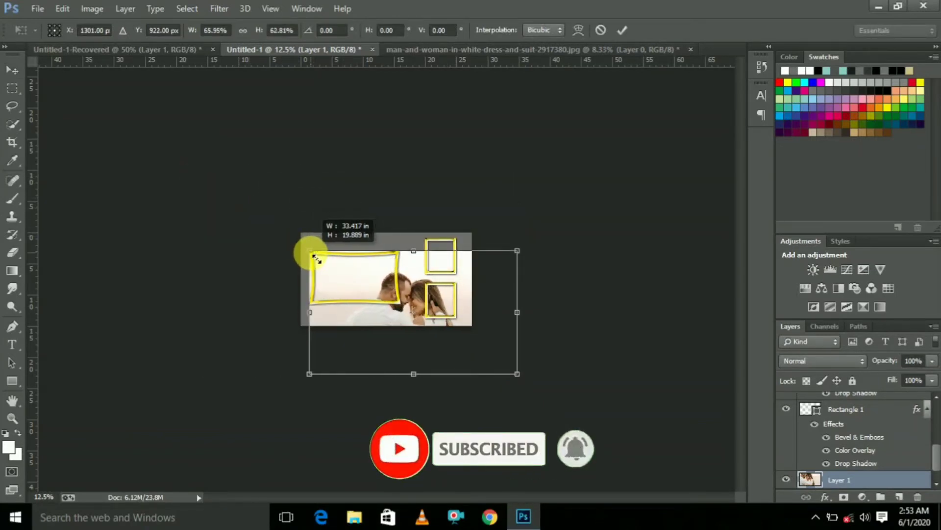
drag(516, 374, 397, 304)
click(386, 300)
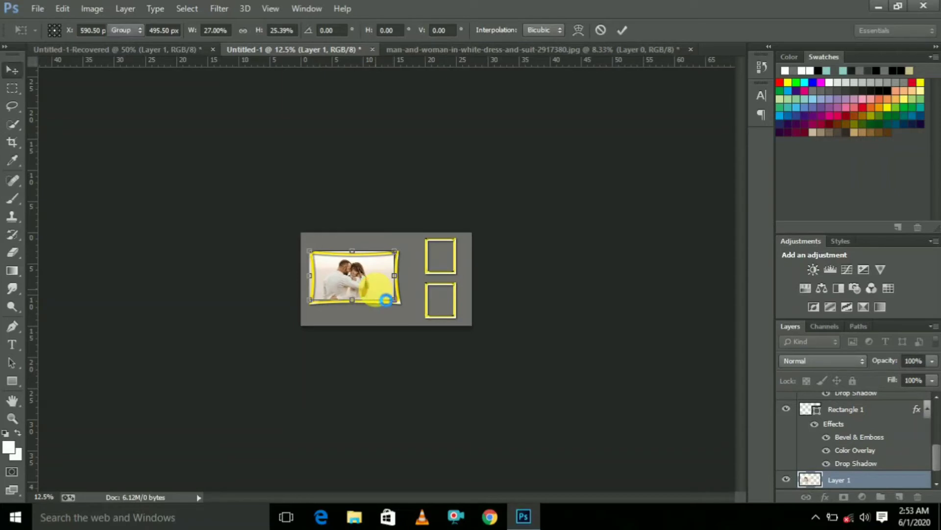
key(Return)
Shift the photo and adjust its height with Free Transform so it fills the curved frame's opening exactly
key(ctrl+plus)
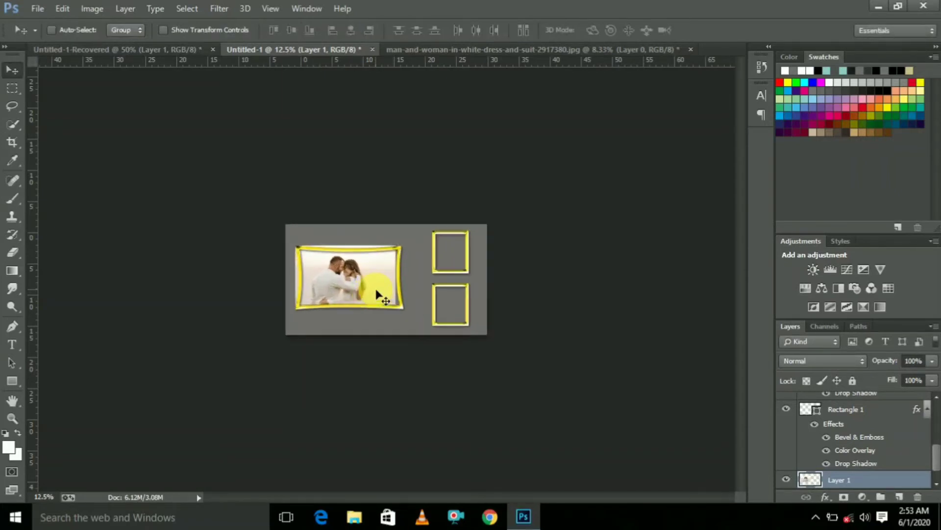
key(ctrl+plus)
key(ctrl+plus)
key(ctrl+plus)
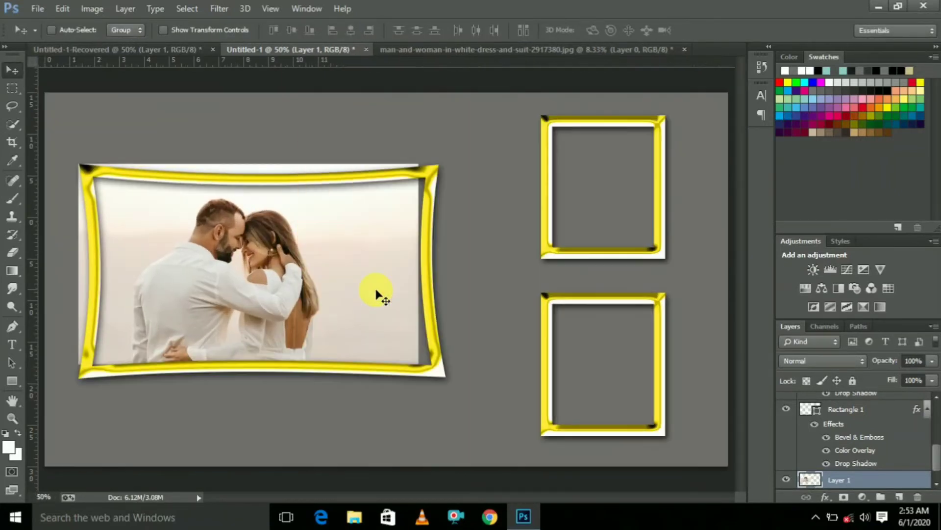
key(ctrl+t)
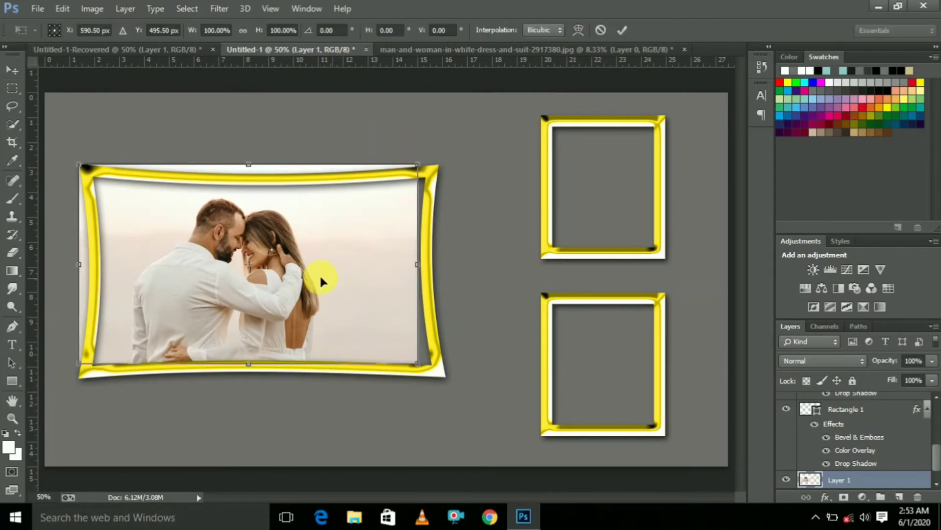
drag(316, 277, 327, 278)
drag(269, 169, 270, 181)
drag(268, 374, 267, 379)
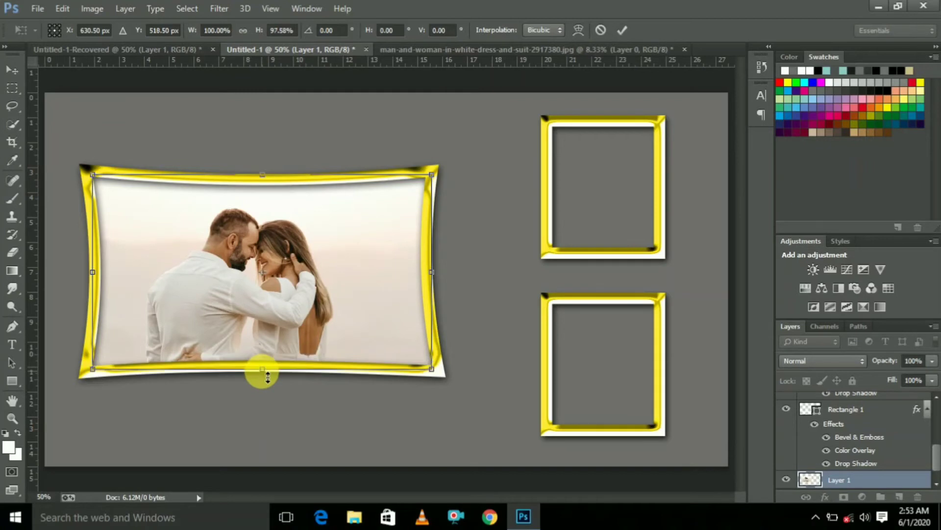
double_click(322, 240)
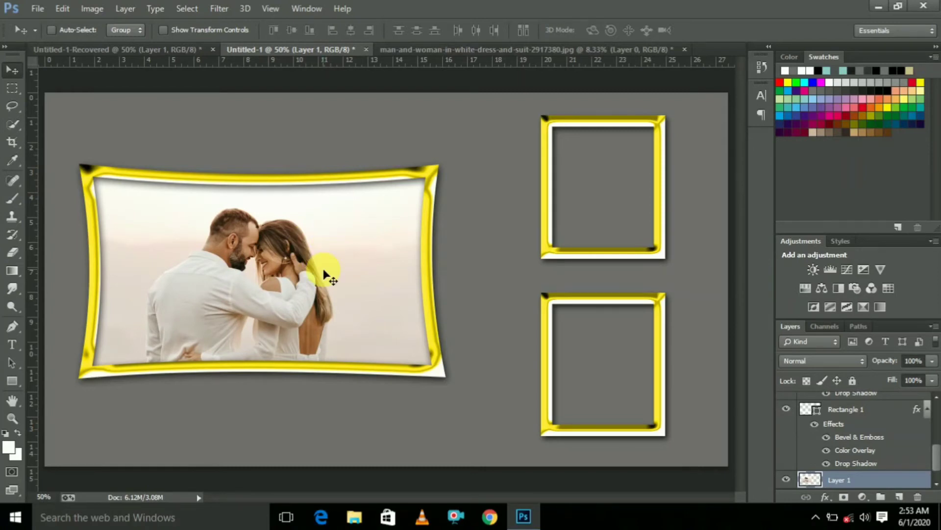
key(ctrl+Tab)
key(ctrl+Tab)
key(ctrl+Tab)
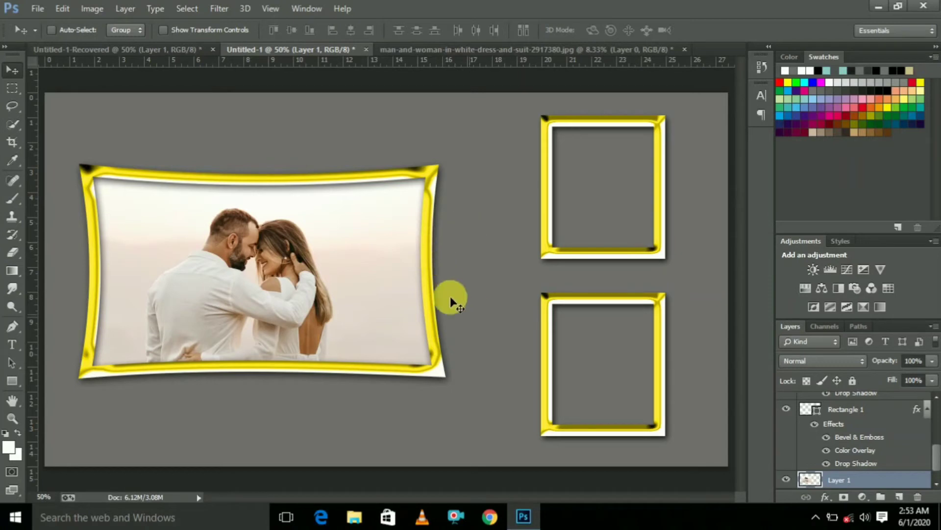
Place the woman-in-white bride photo from the desktop and fit it into the lower upright frame at about 22.5% width and 18.6% height
click(878, 7)
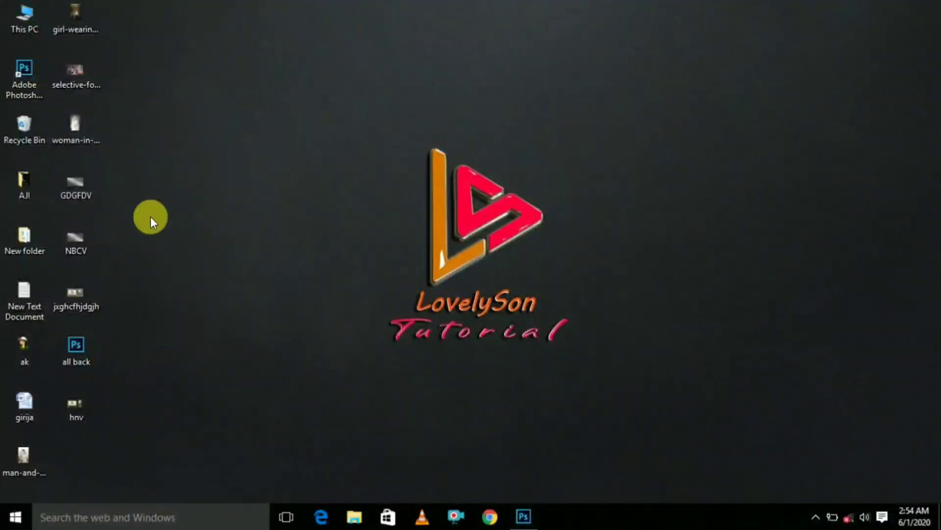
drag(74, 118, 538, 393)
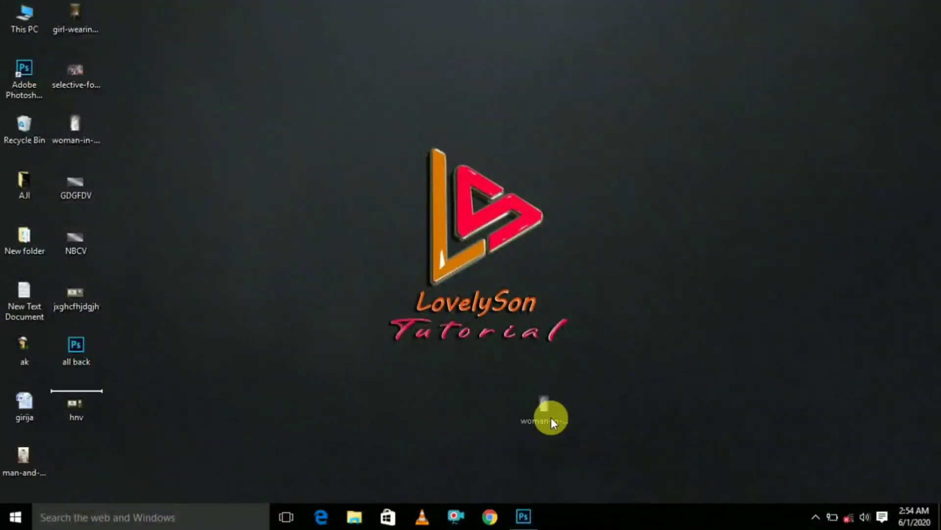
drag(538, 478, 557, 331)
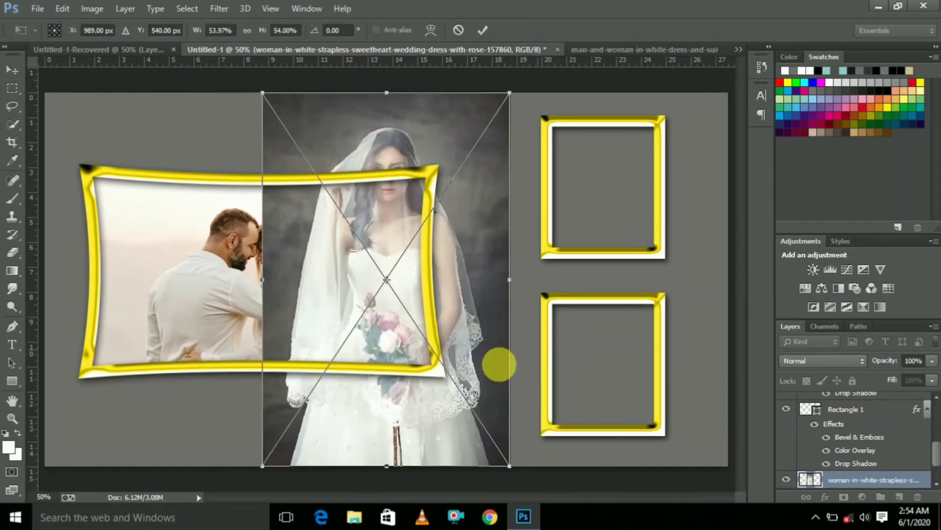
drag(509, 468, 368, 225)
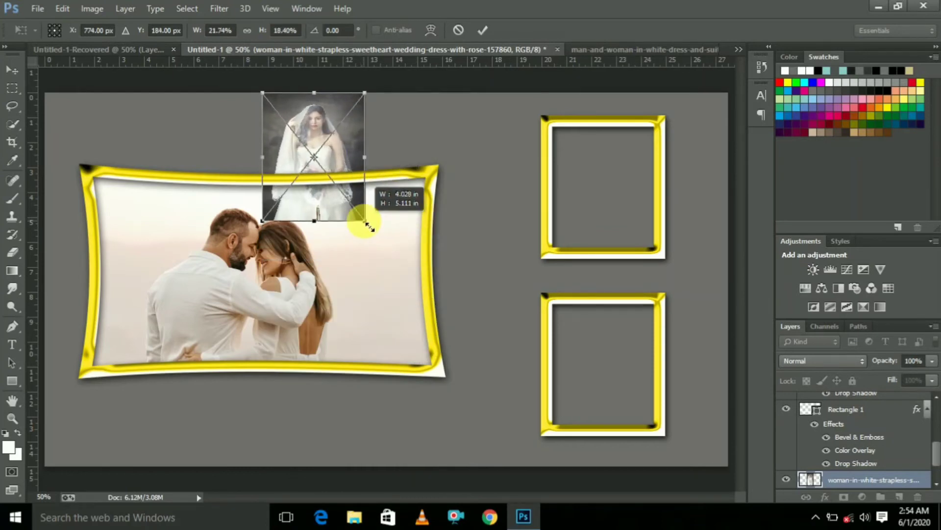
drag(326, 152, 619, 354)
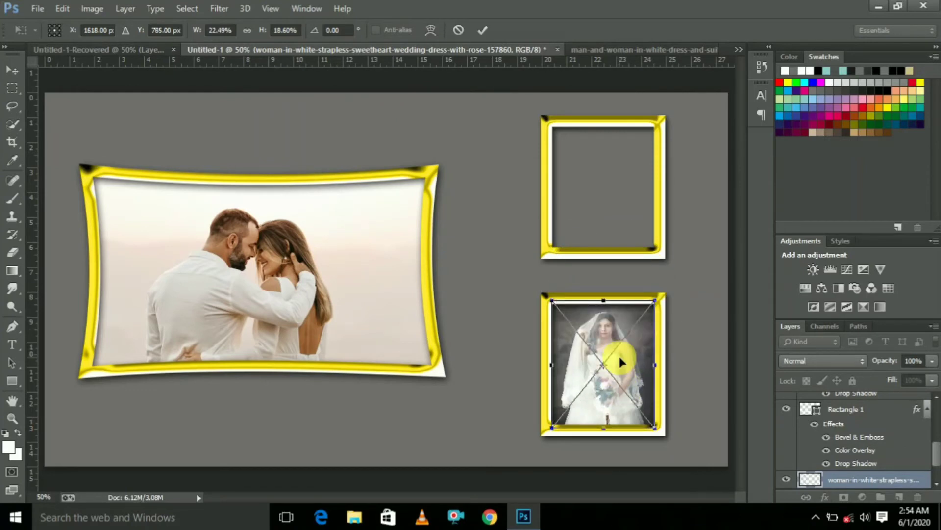
double_click(629, 368)
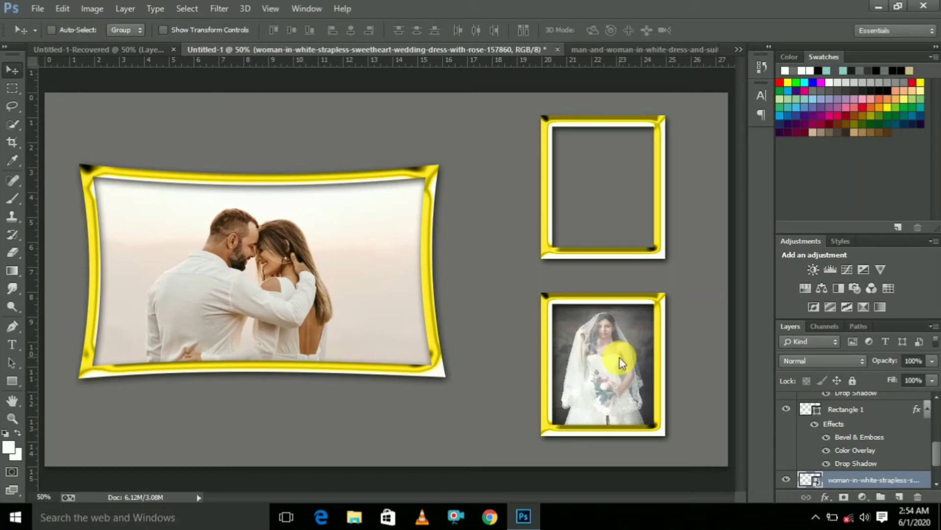
Place the girl-wearing-blue-dress couple photo from the desktop and scale it to about 8.85% width and 7.22% height
click(877, 8)
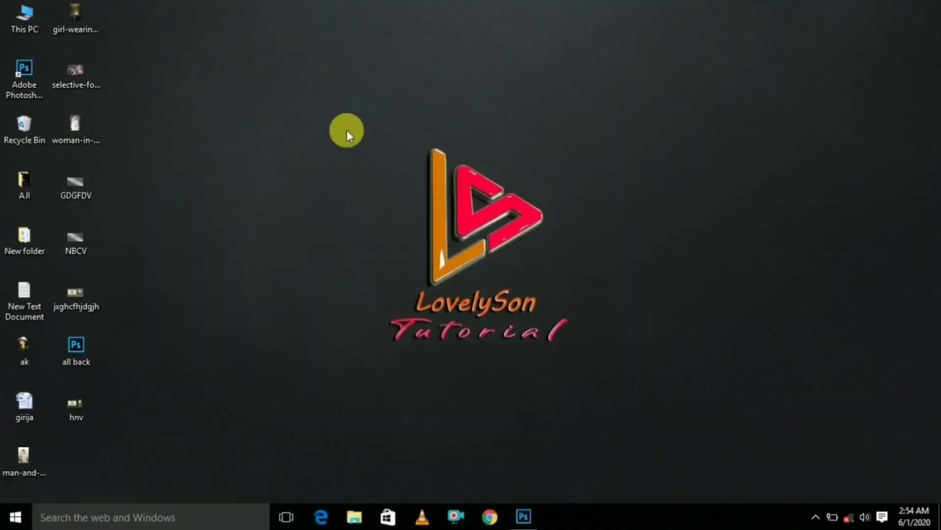
drag(81, 14, 495, 391)
drag(533, 505, 516, 235)
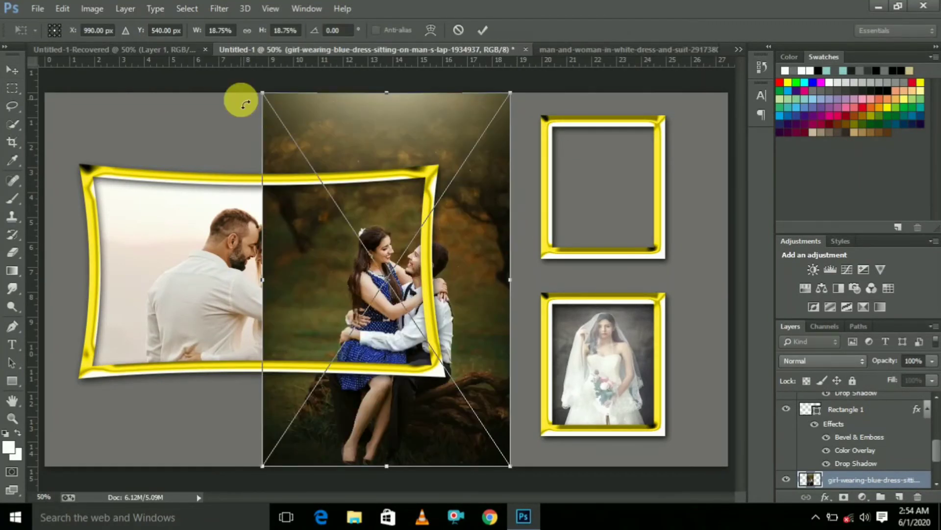
drag(262, 93, 393, 323)
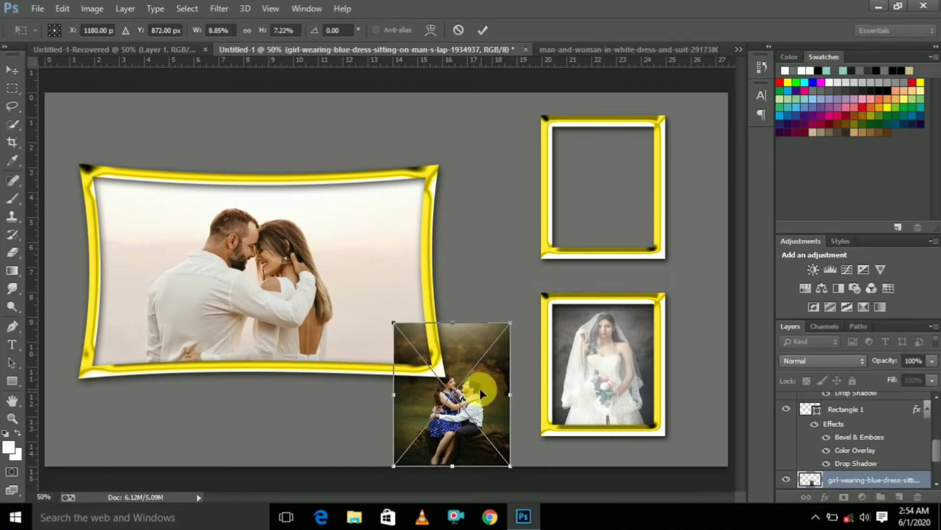
key(Return)
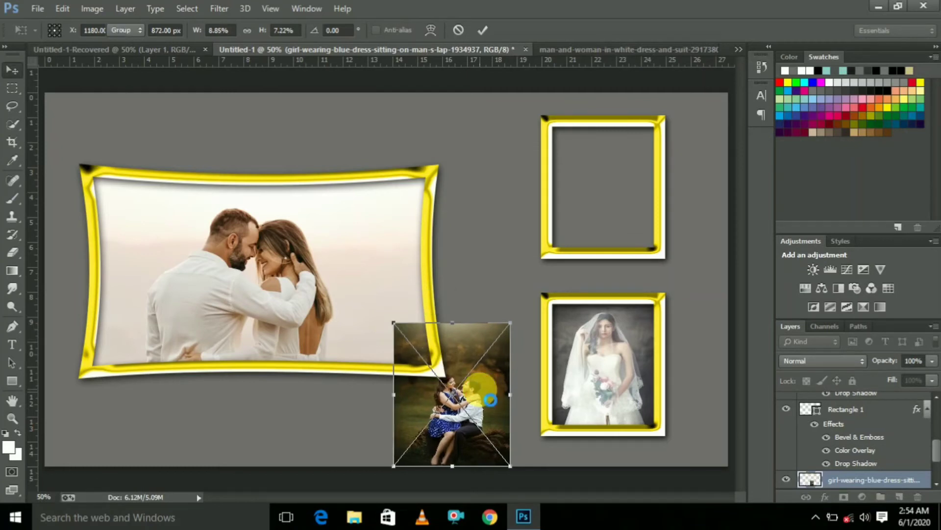
Move the blue-dress couple photo into the upper upright frame and narrow it to about 8.59% width so it stays within the frame
drag(510, 327, 621, 193)
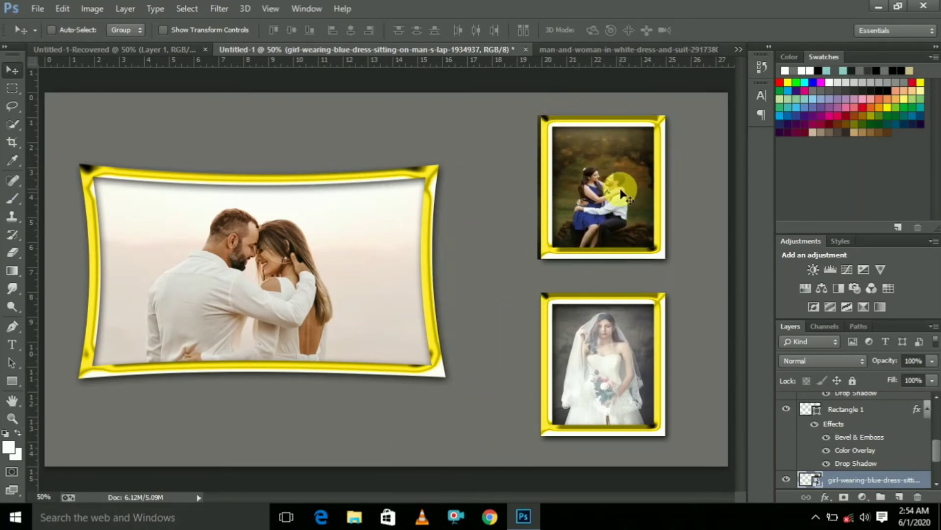
key(ctrl+t)
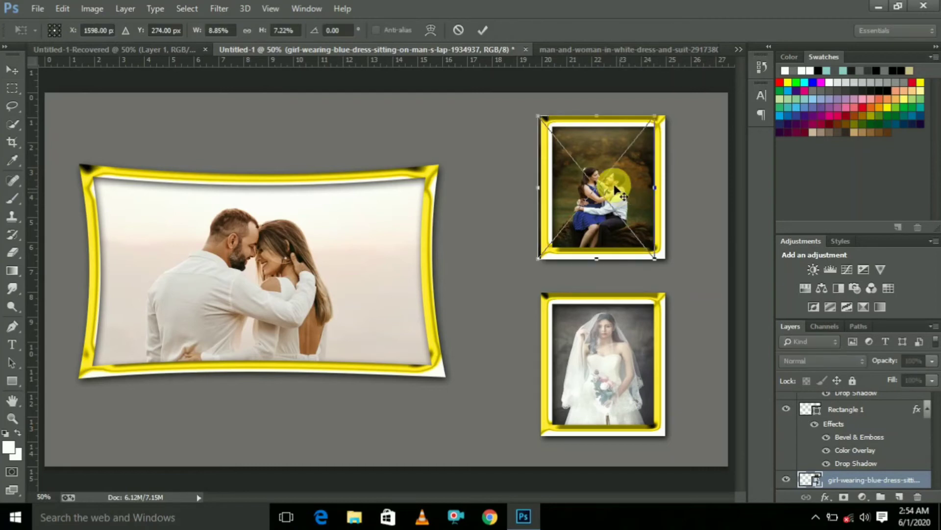
drag(541, 125, 550, 129)
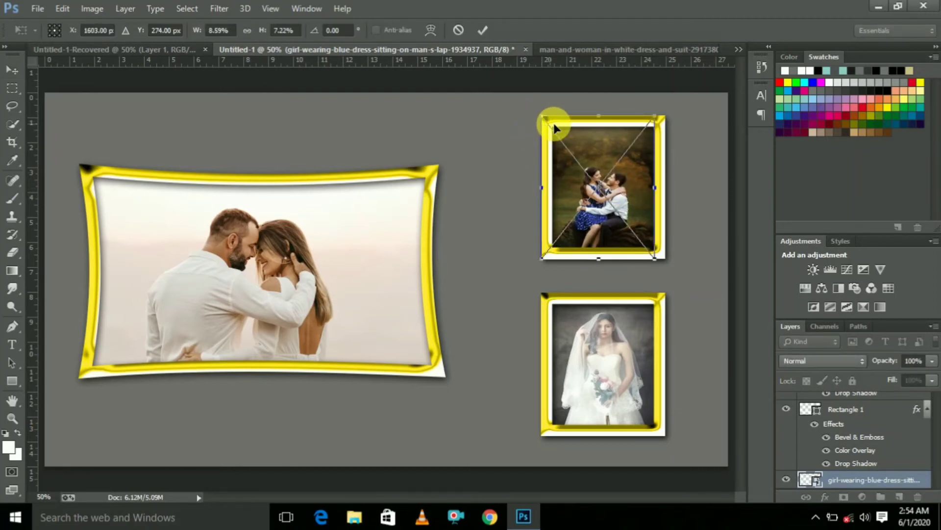
double_click(582, 139)
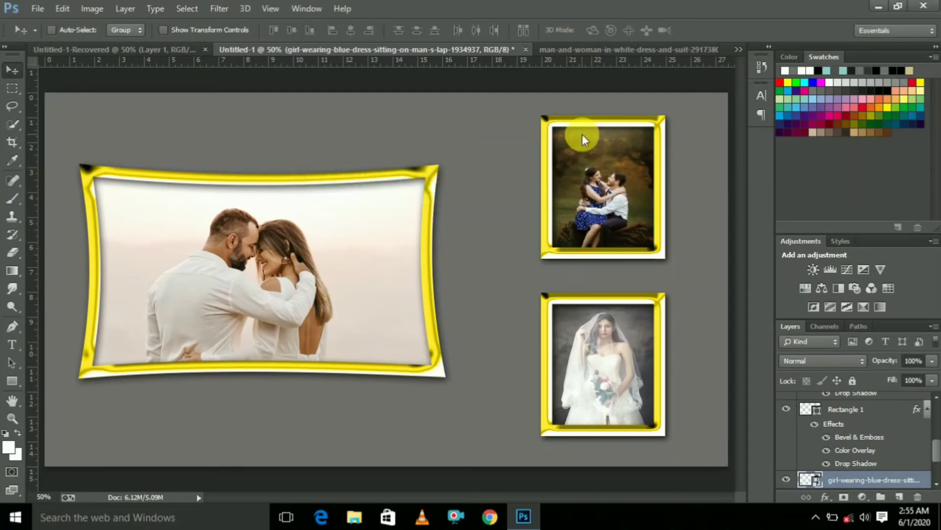
key(ctrl+plus)
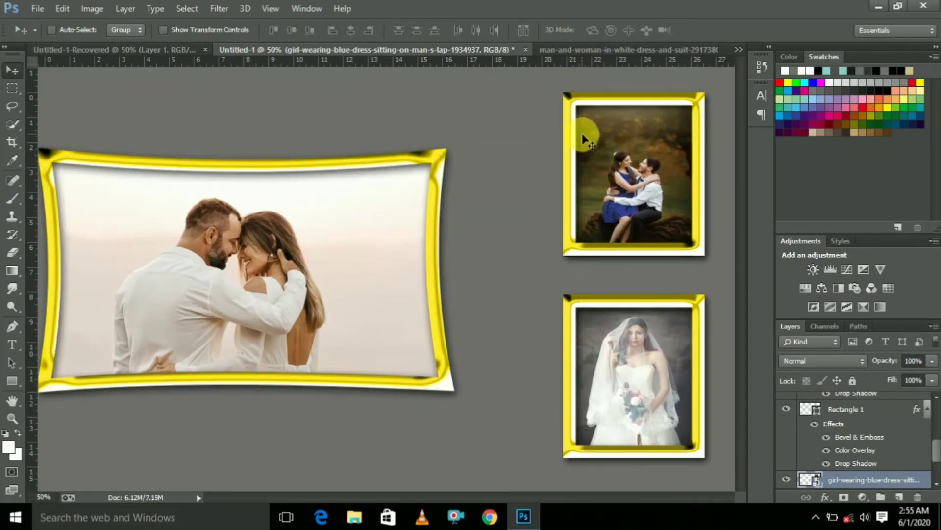
key(ctrl+minus)
key(ctrl+minus)
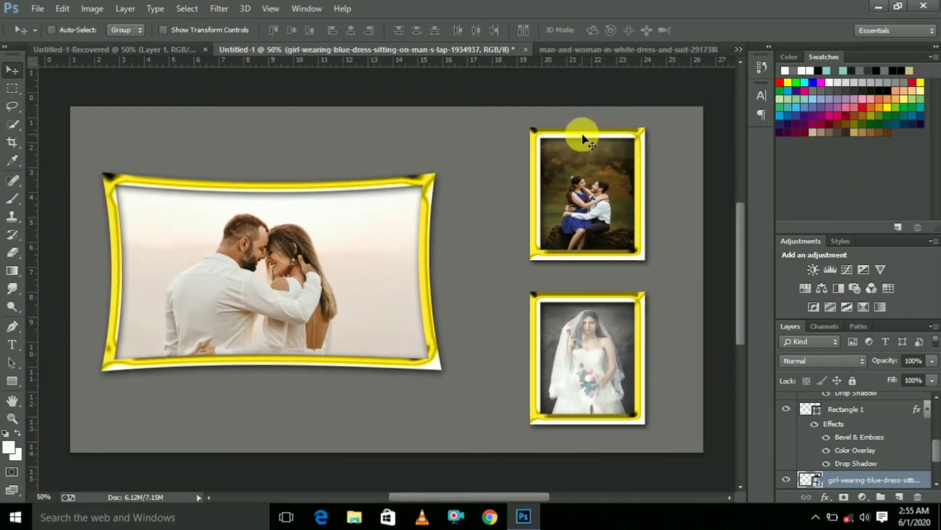
key(ctrl+plus)
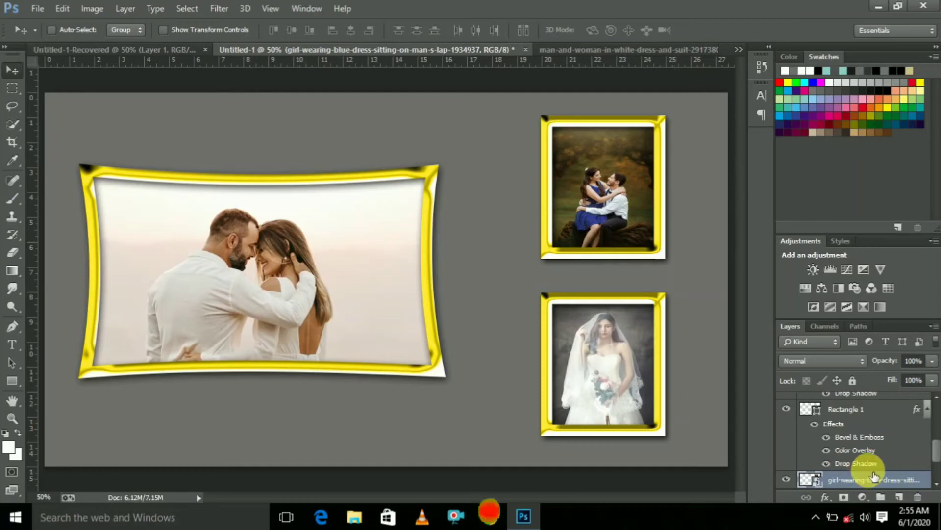
Create a new layer and place it directly above the Background, beneath all the photo layers
click(900, 496)
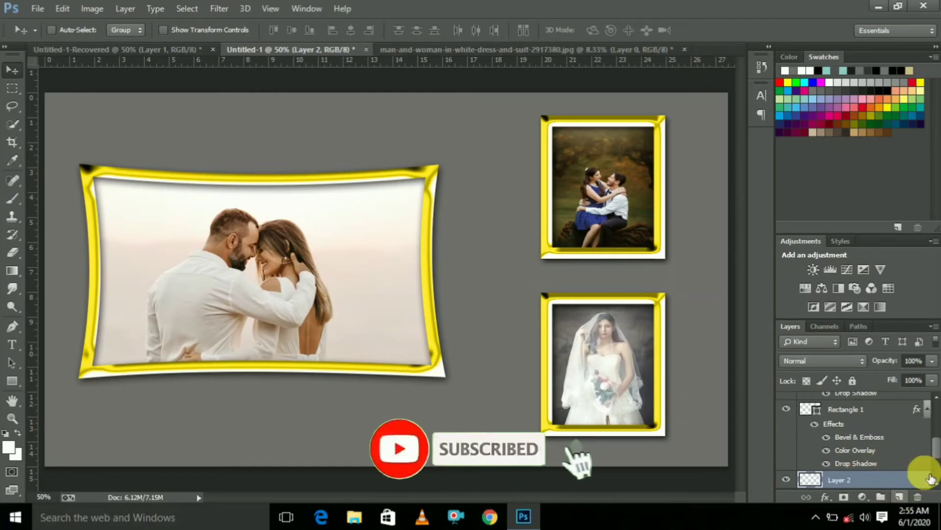
scroll(935, 450, down, 4)
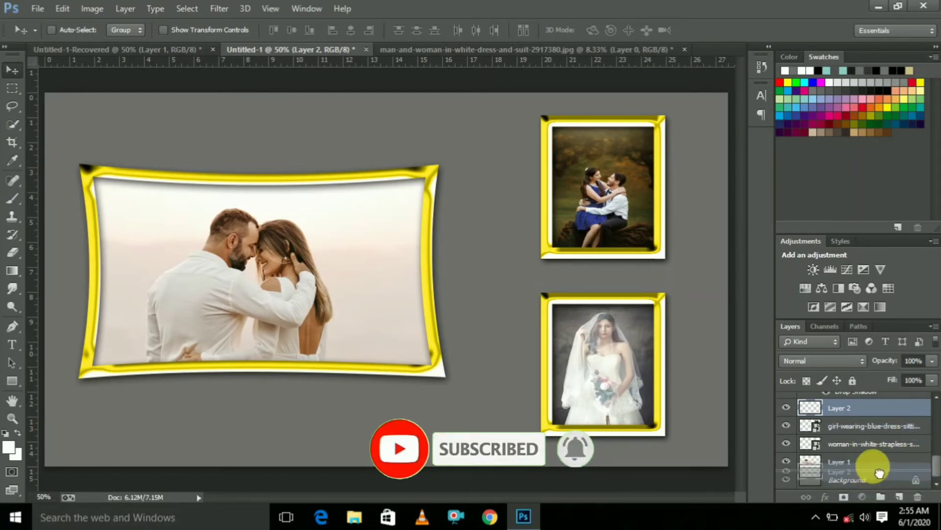
drag(879, 472, 841, 470)
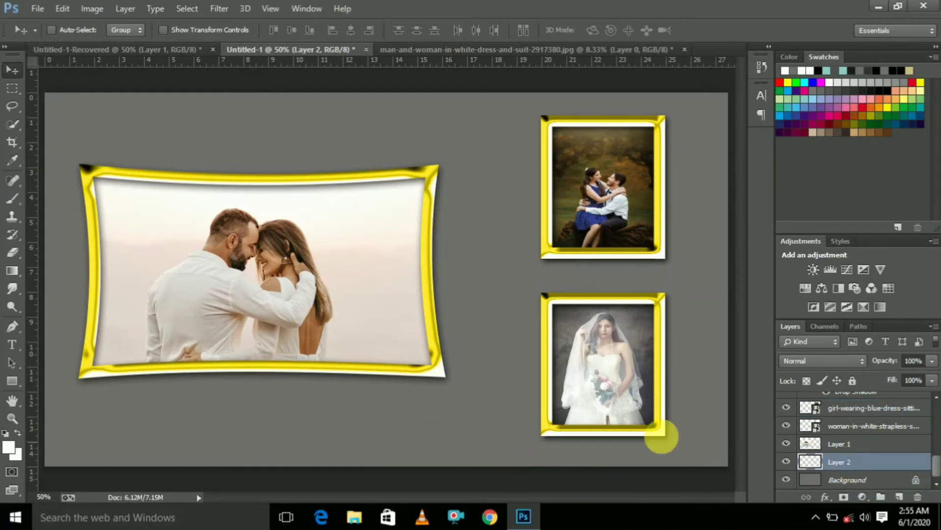
Switch to the Brush tool and pick a soft round brush preset with 0% hardness
click(19, 199)
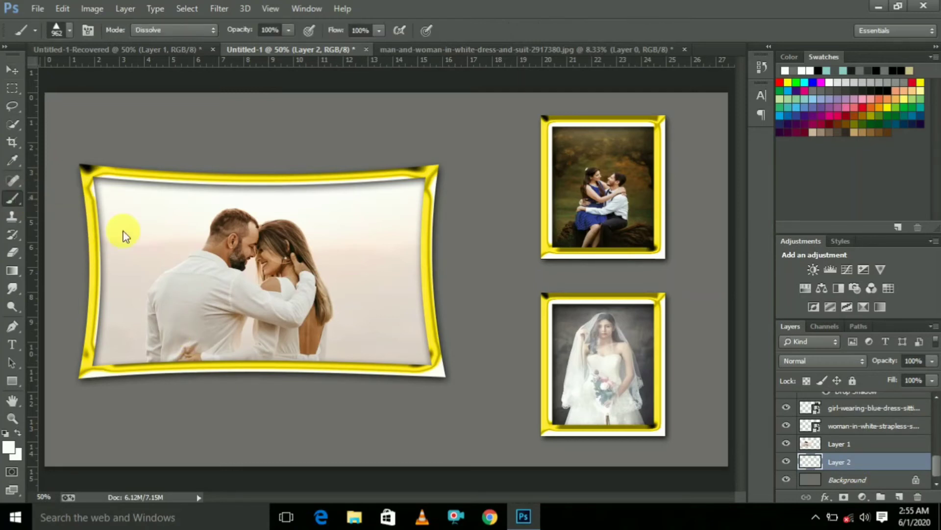
right_click(233, 266)
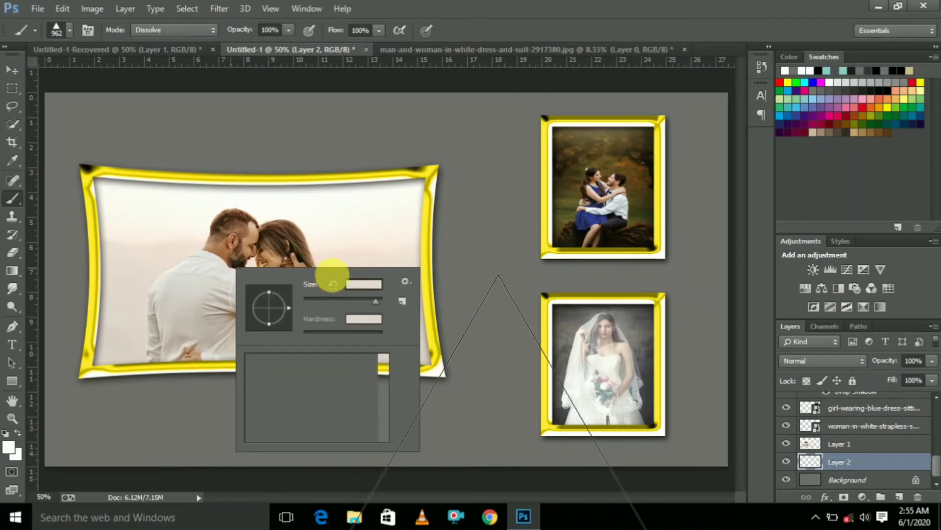
scroll(383, 356, down, 1)
drag(385, 390, 385, 367)
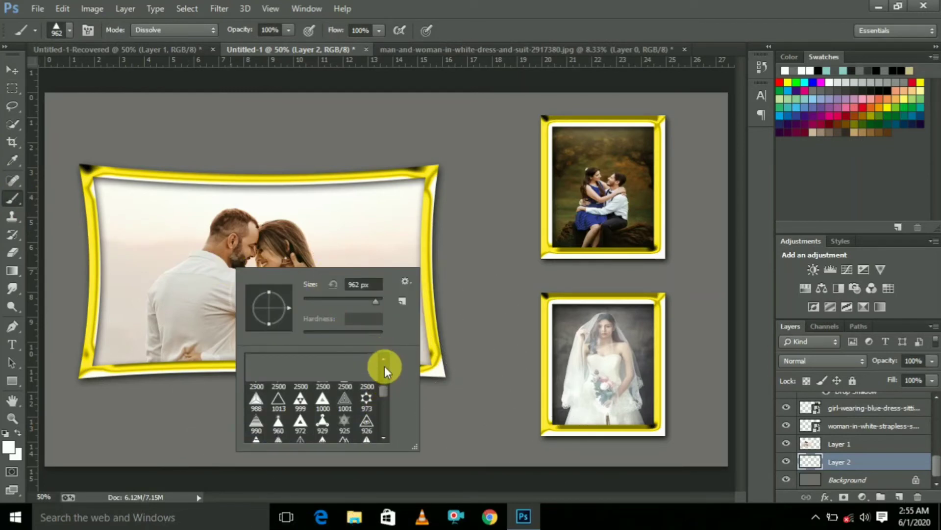
Set the foreground colour to black (000000) and return to the Brush tool
key(i)
click(10, 450)
drag(637, 248, 567, 314)
click(868, 120)
key(b)
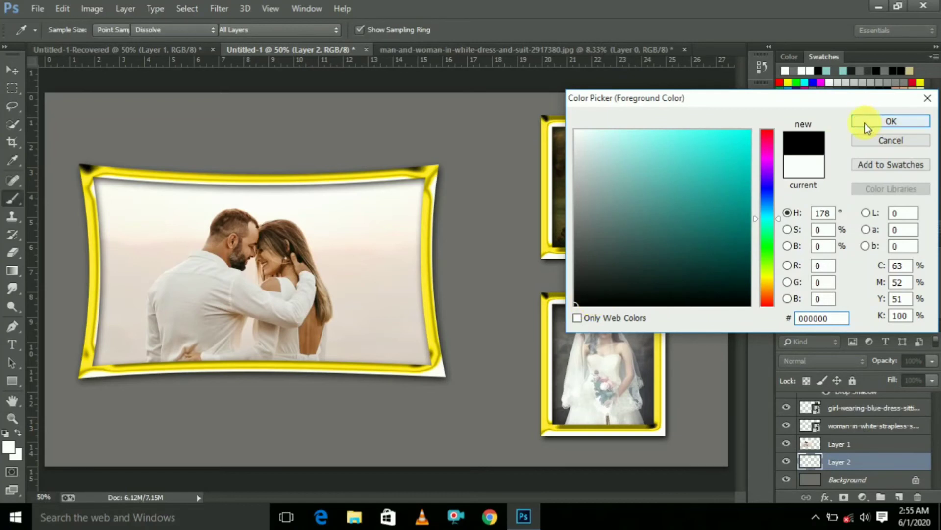
Set the soft round brush size to about 454 px
right_click(485, 199)
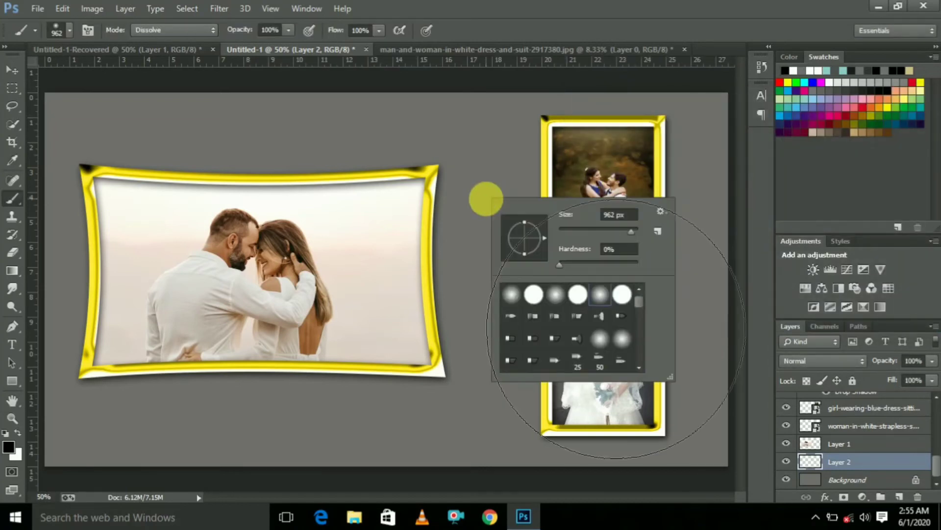
click(606, 216)
text(99)
key(Return)
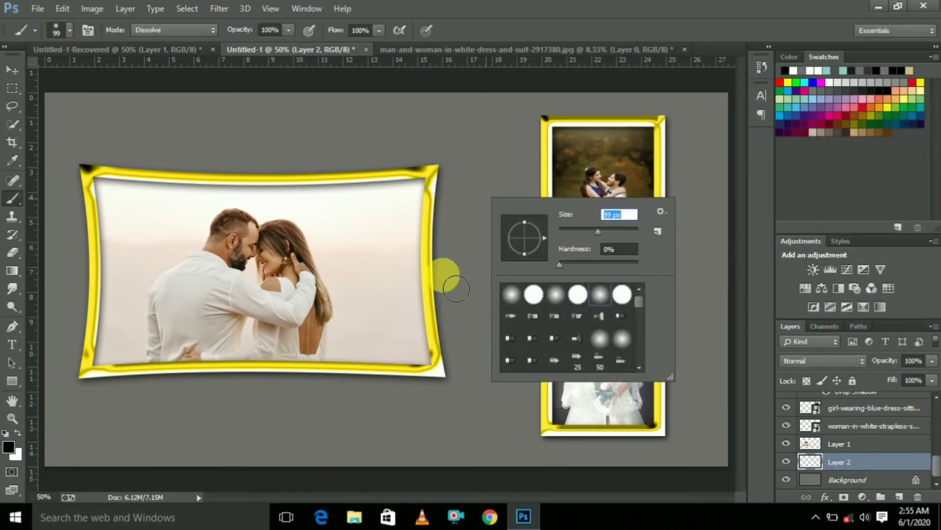
click(615, 229)
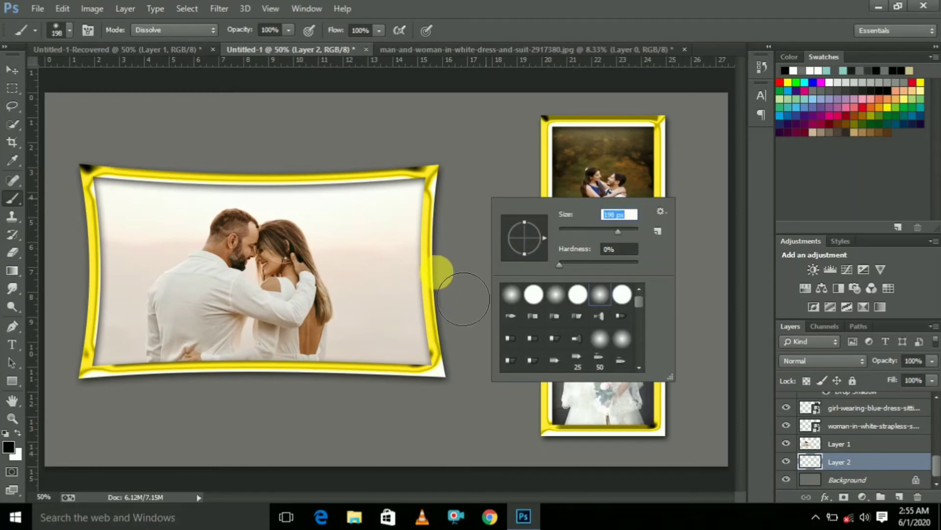
drag(629, 229, 629, 229)
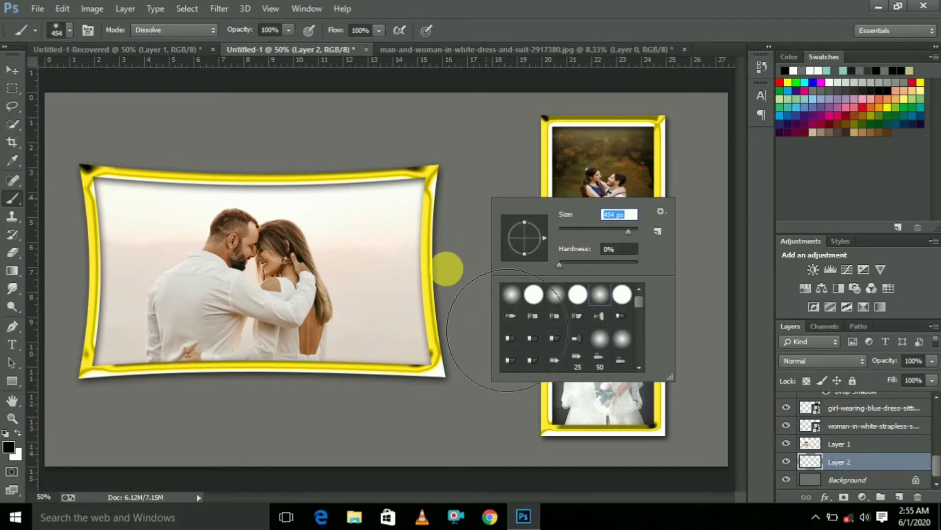
Paint a black dab on the new layer at the curved frame's right edge and move it just below the frame's bottom edge
click(403, 274)
click(405, 277)
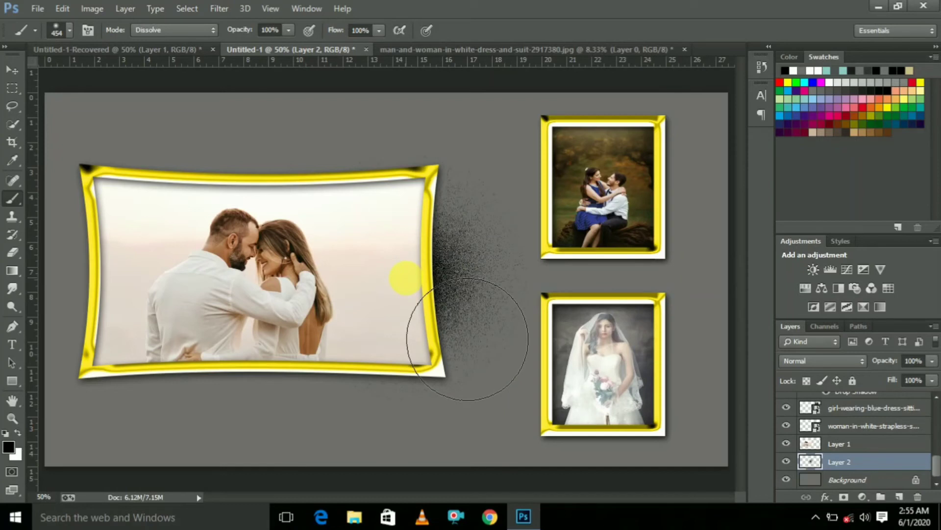
drag(466, 338, 453, 294)
click(8, 75)
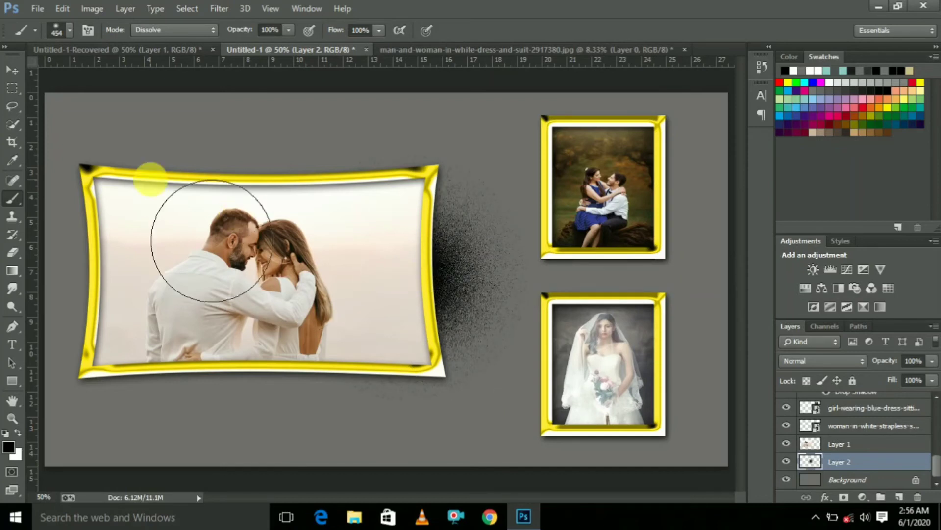
mouse_move(443, 252)
mouse_down()
mouse_move(406, 347)
mouse_move(360, 392)
mouse_move(360, 413)
mouse_up()
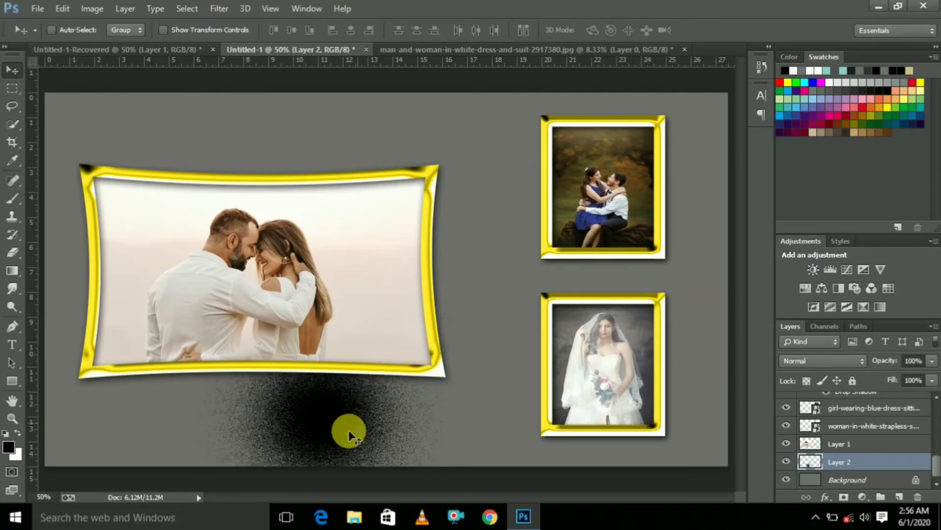
Apply a 15 px Field Blur to the black dab below the curved frame
click(216, 8)
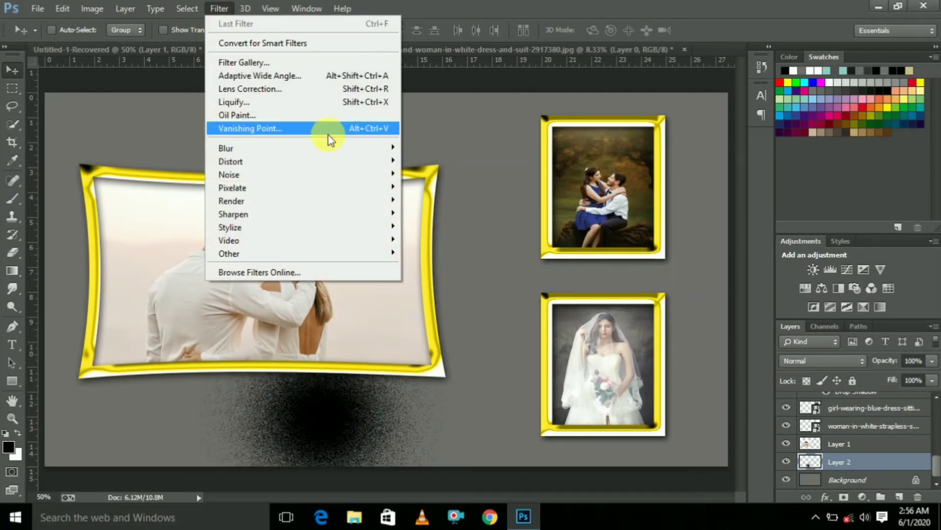
click(410, 148)
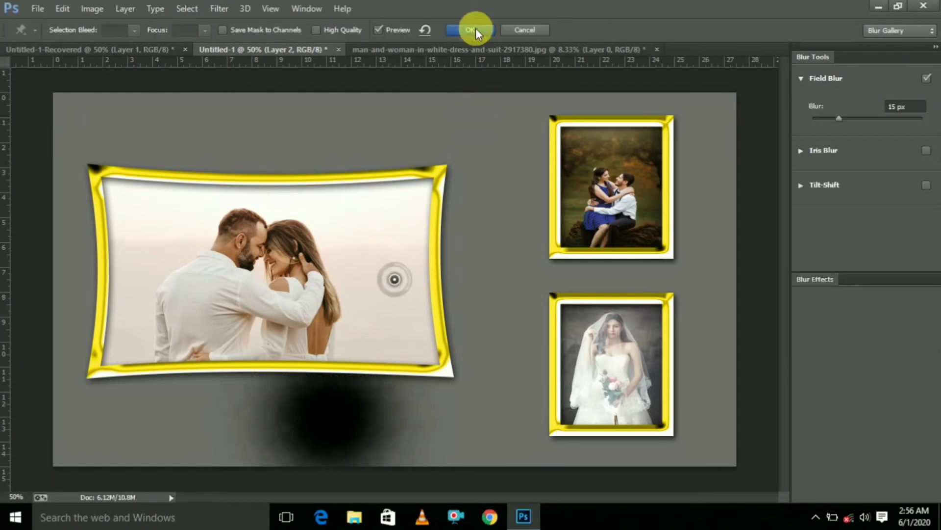
click(475, 30)
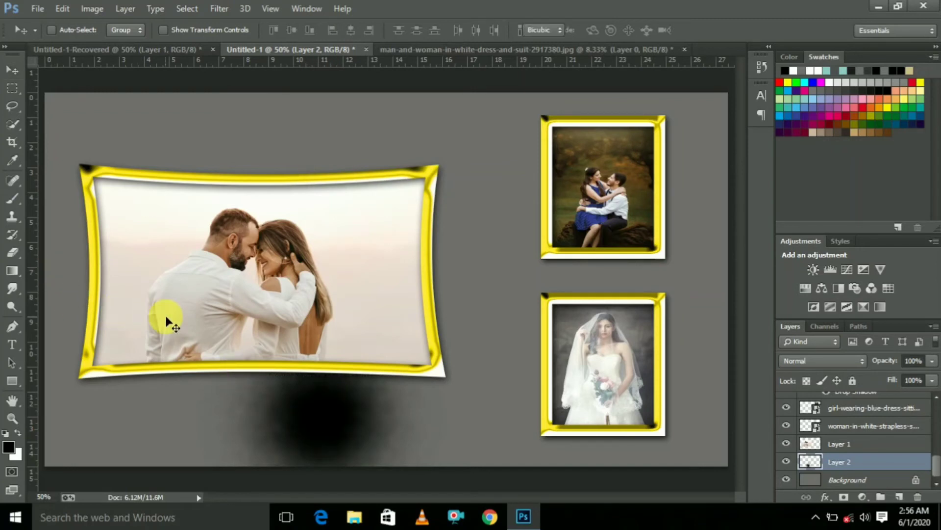
Flatten the black dab to about 4.86% height and position it just beneath the curved frame's bottom edge
key(ctrl+t)
drag(329, 293, 277, 377)
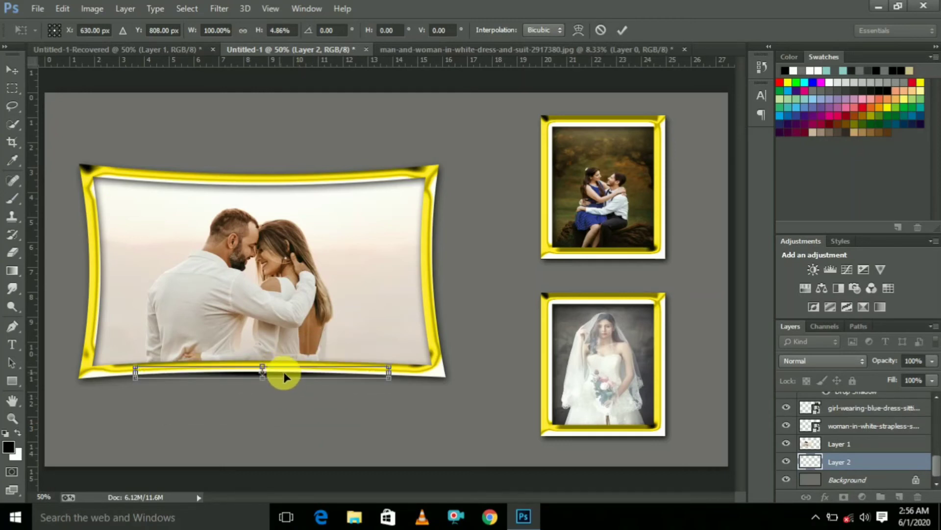
key(Return)
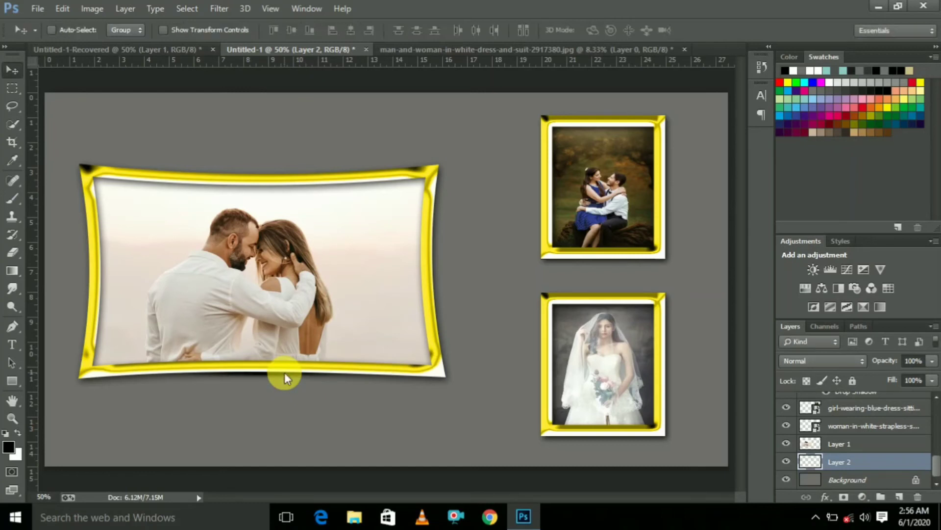
key(Down)
key(Down)
key(Down)
key(Down)
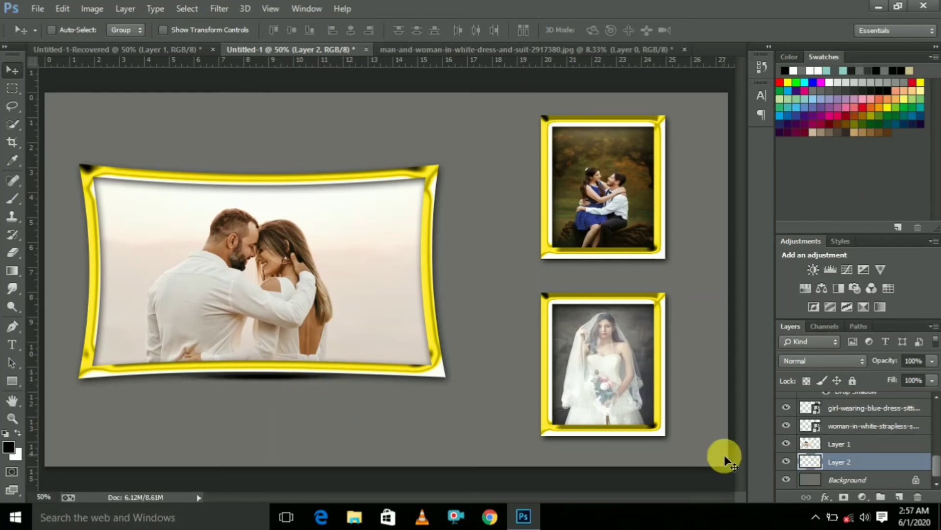
Duplicate Layer 2 and move the copy slightly below the flattened shadow
right_click(840, 459)
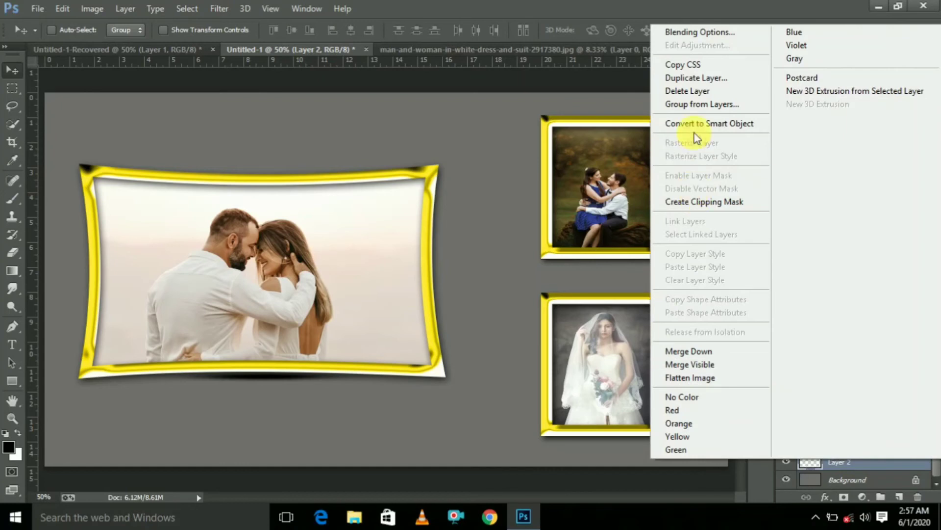
click(690, 79)
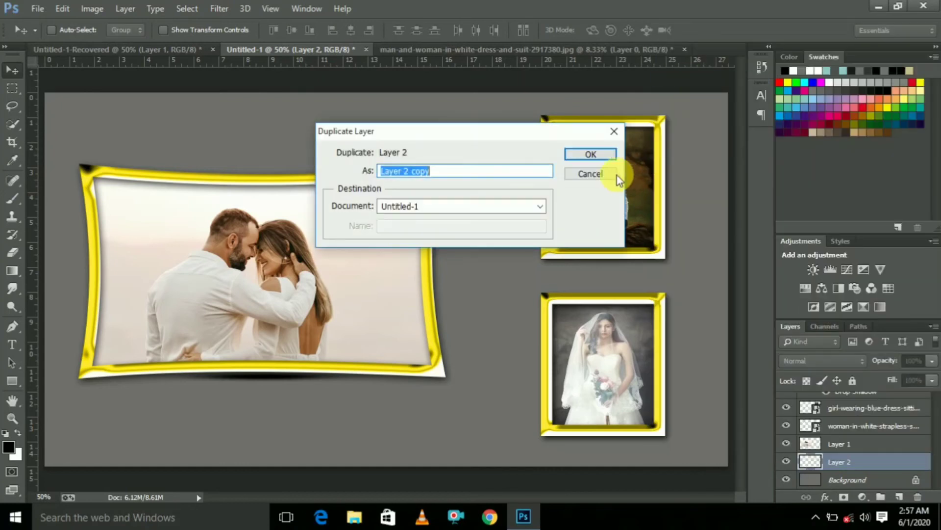
click(591, 155)
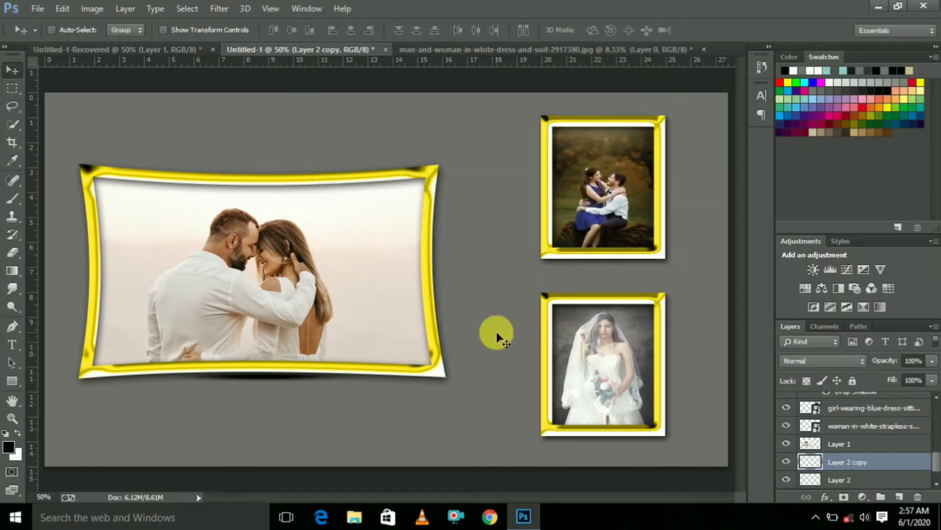
drag(315, 385, 305, 400)
Rotate the shadow copy to about -16°, scale it to about 117% width and 155% height, and place it beneath the curved frame's lower-left edge
key(ctrl+t)
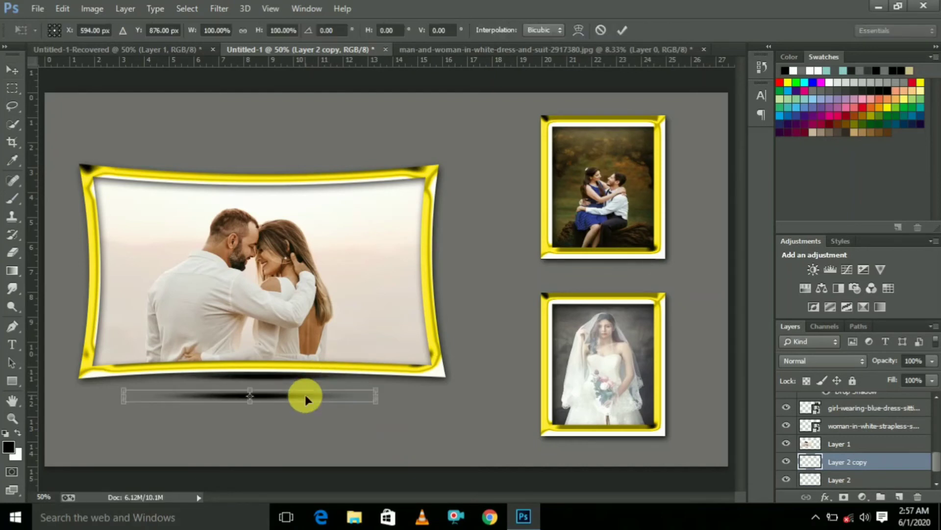
drag(394, 389, 371, 351)
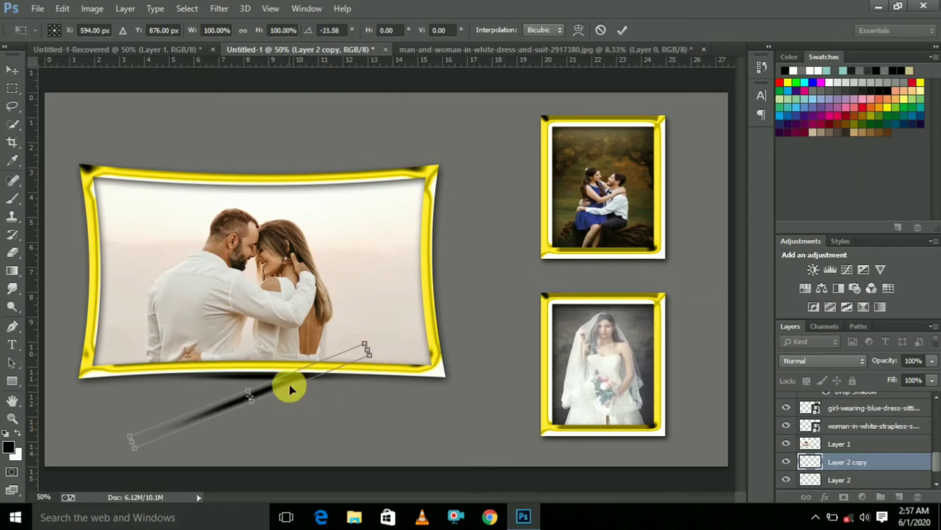
drag(279, 380, 246, 348)
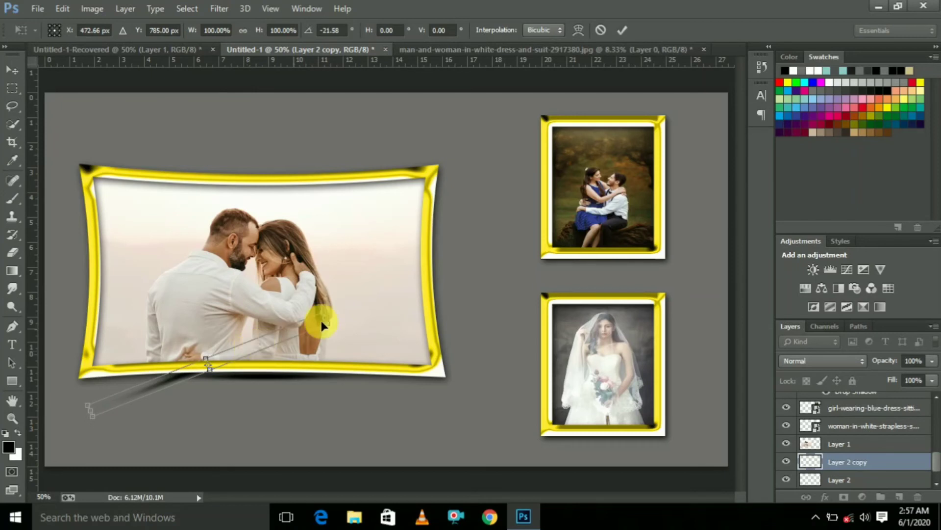
drag(348, 317, 370, 313)
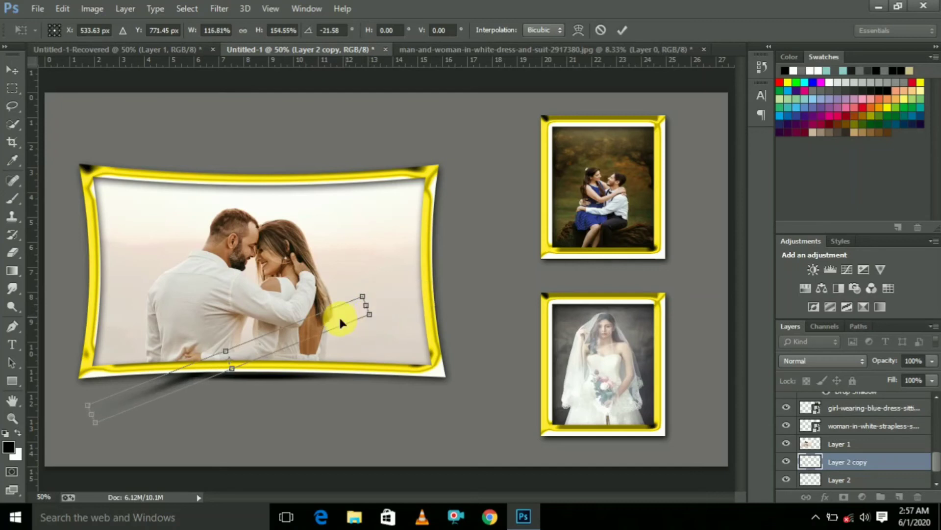
mouse_move(378, 276)
mouse_down()
mouse_move(385, 284)
mouse_move(387, 276)
mouse_up()
drag(331, 312, 303, 339)
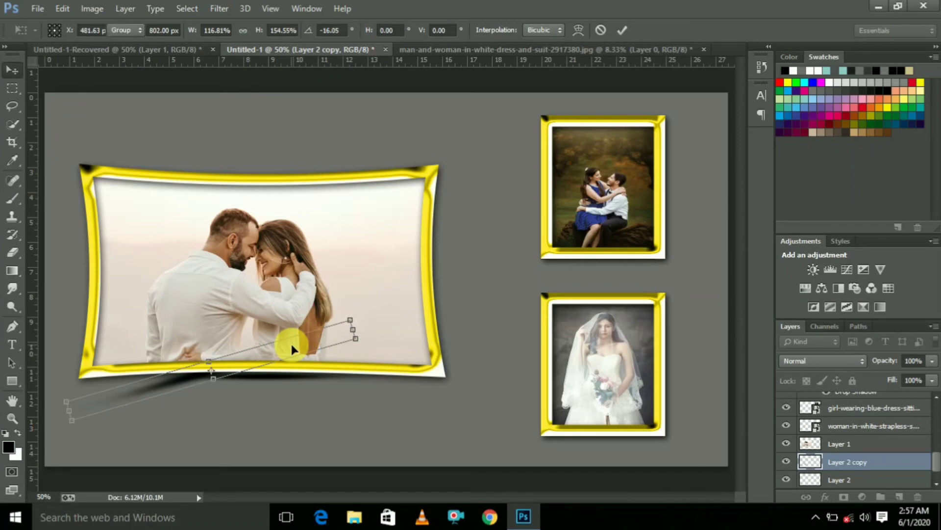
key(Return)
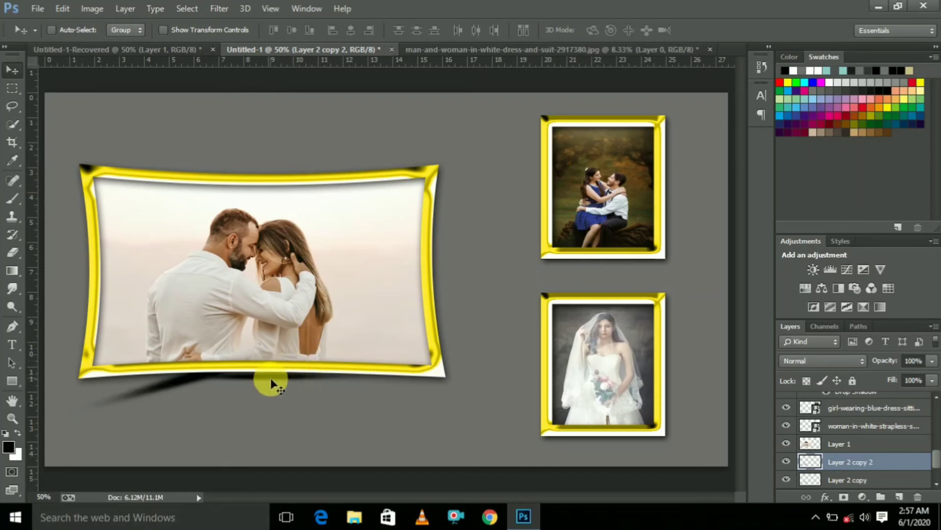
Duplicate the angled shadow streak and flip the new copy horizontally
key(ctrl+t)
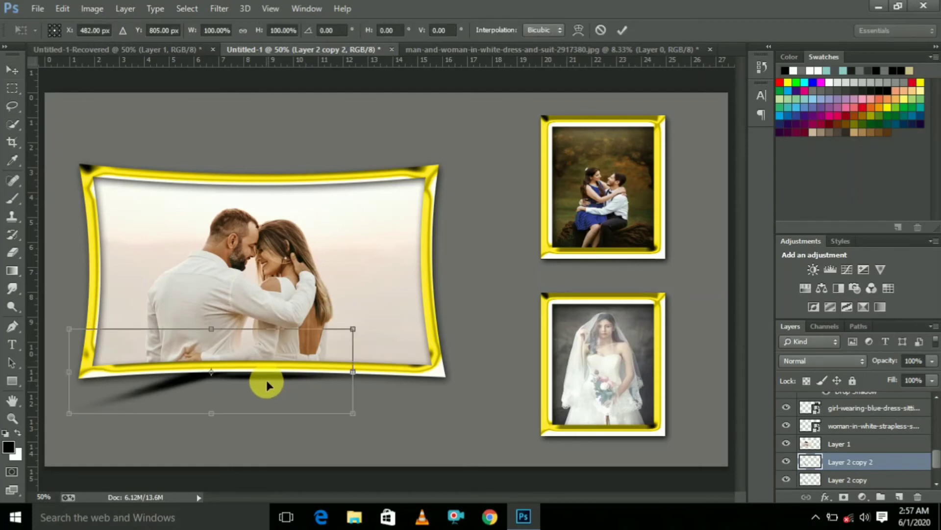
right_click(279, 385)
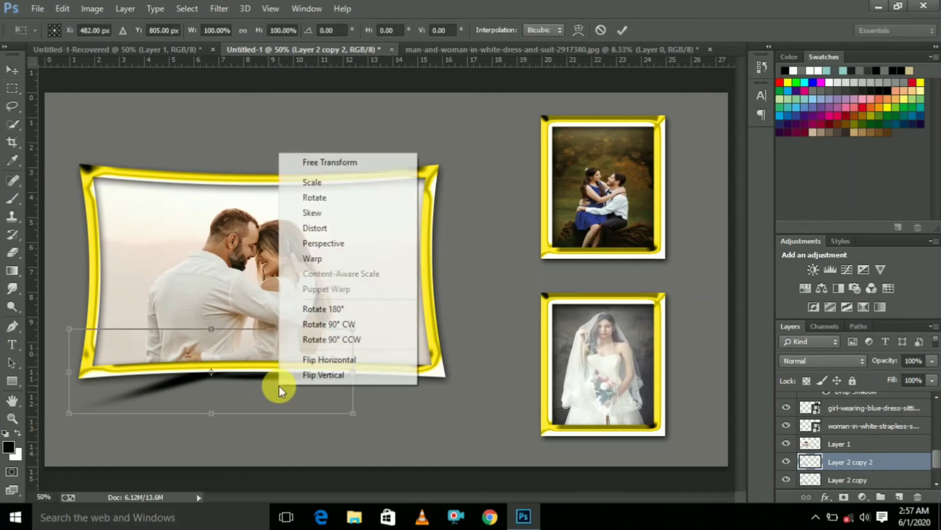
click(312, 362)
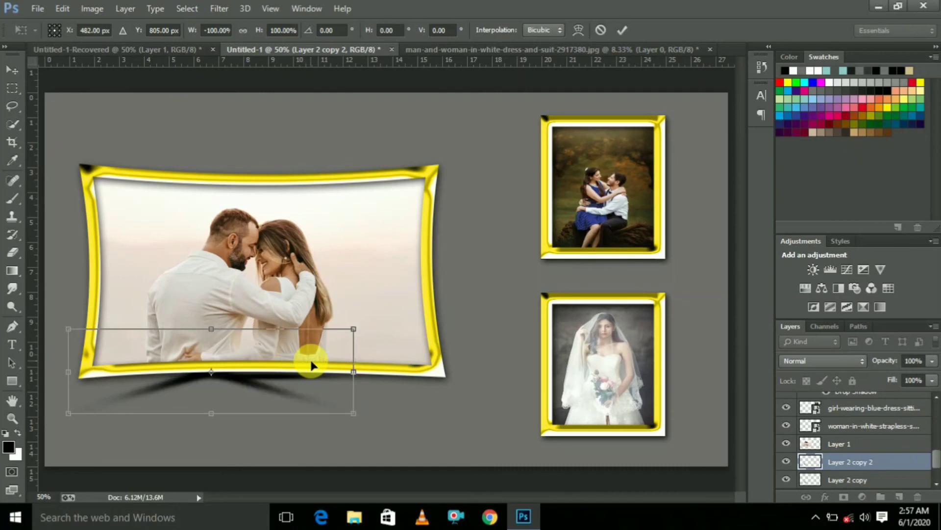
Move the flipped shadow streak beneath the curved frame's lower-right edge, at about X 770 px, Y 801 px
drag(265, 382, 374, 381)
key(Right)
key(Right)
key(Right)
key(Right)
key(Right)
key(Right)
key(Right)
key(Right)
key(Right)
key(Right)
key(Right)
key(Right)
key(Right)
key(Right)
key(Right)
key(Right)
key(Right)
key(Right)
key(Right)
key(Right)
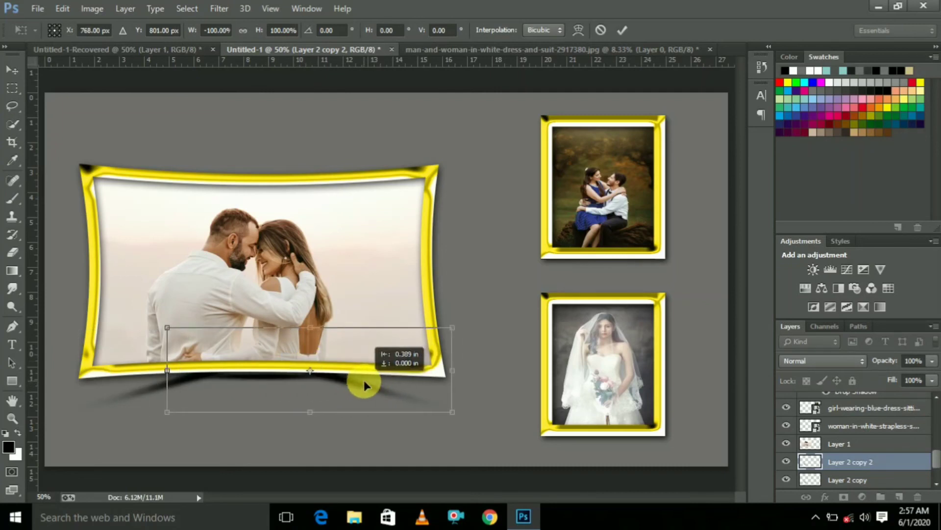
key(Right)
key(Right)
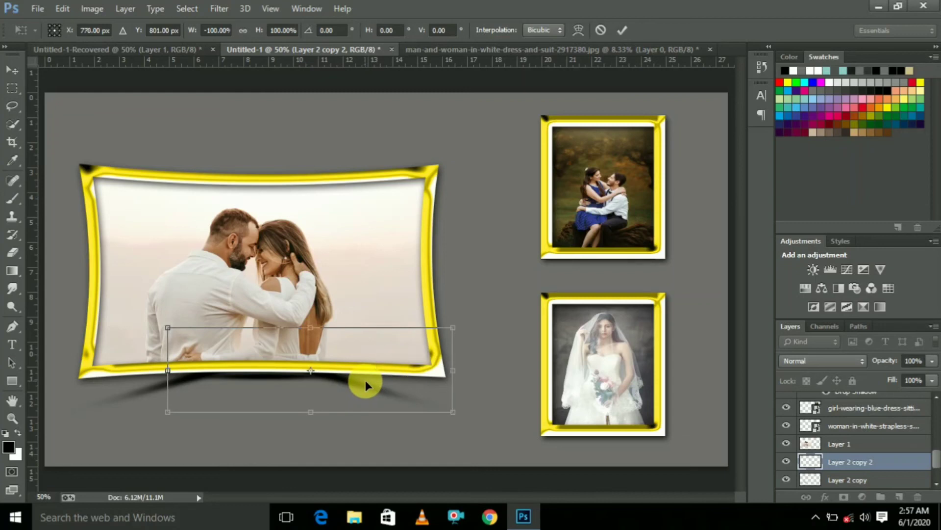
double_click(366, 380)
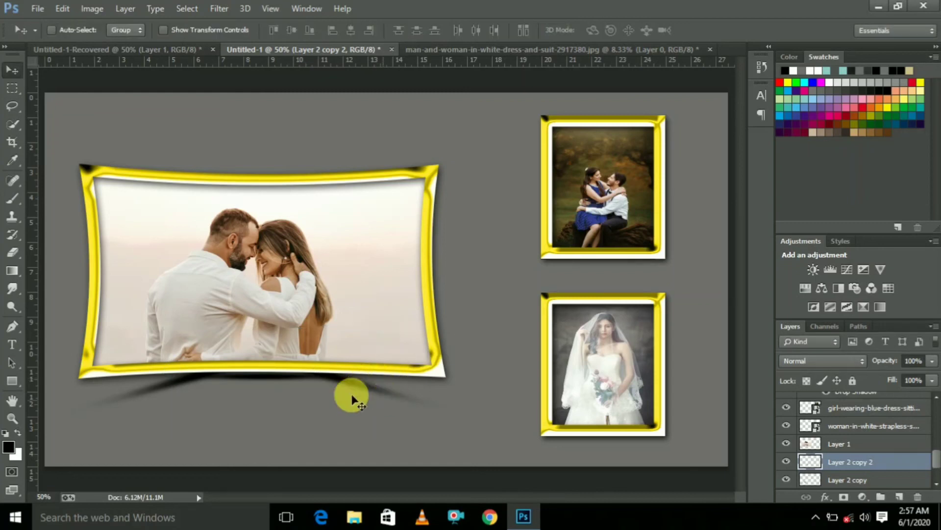
Place the man-and-woman-in-white-dress-and-suit-2917380 image from the desktop on the page and shift it toward the right side
key(ctrl+minus)
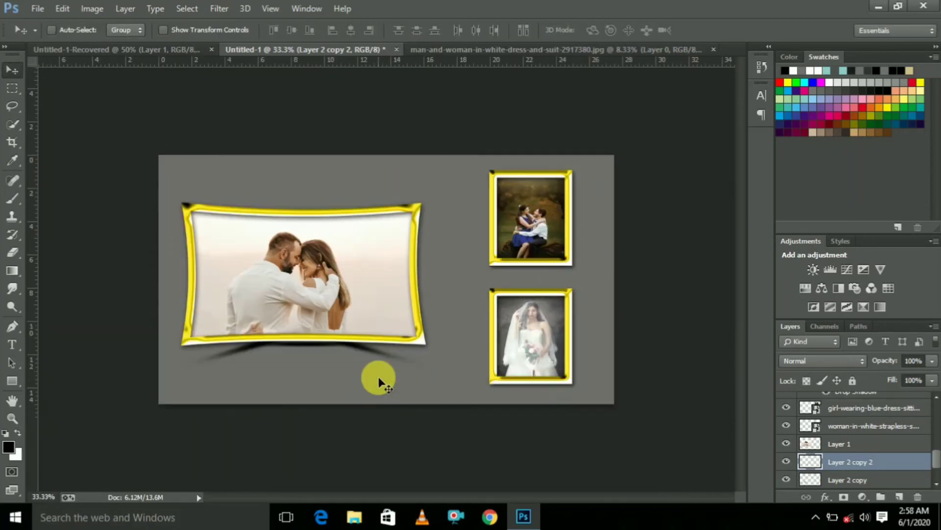
key(ctrl+plus)
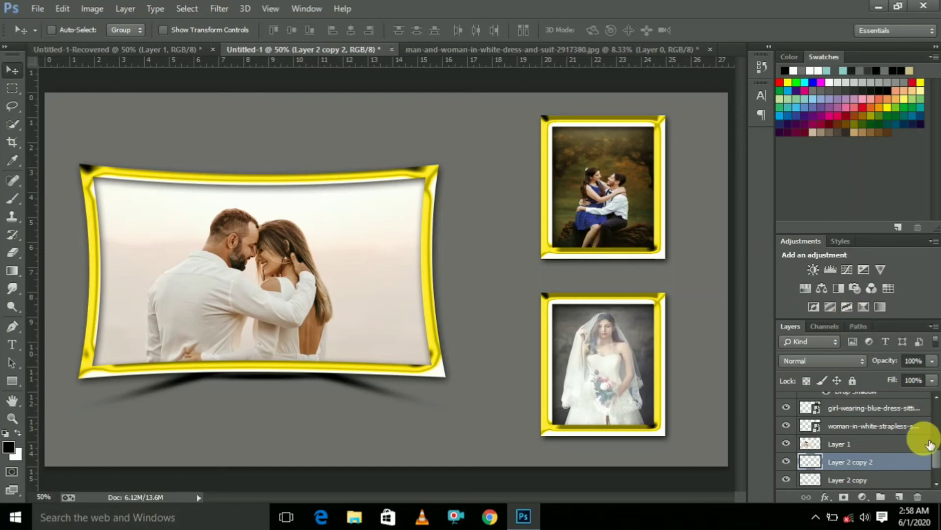
drag(936, 457, 936, 468)
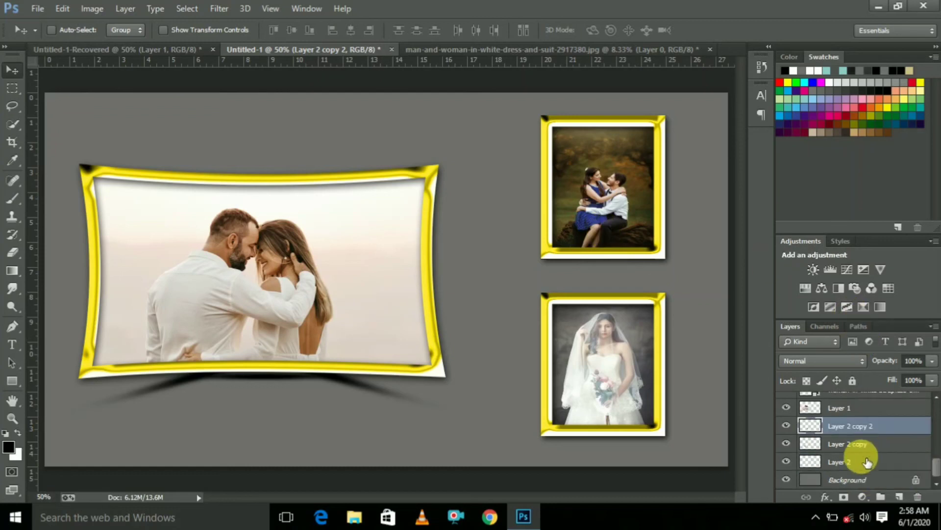
click(875, 5)
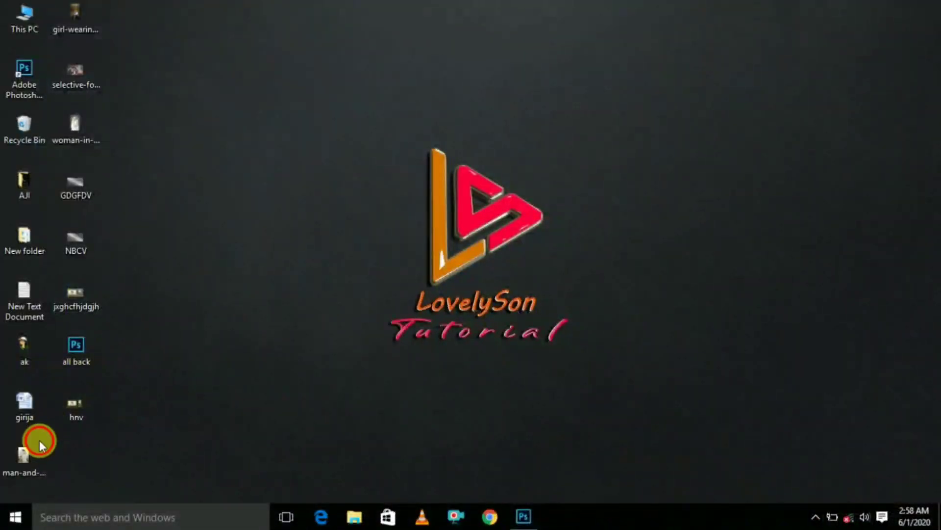
click(28, 456)
drag(27, 458, 491, 263)
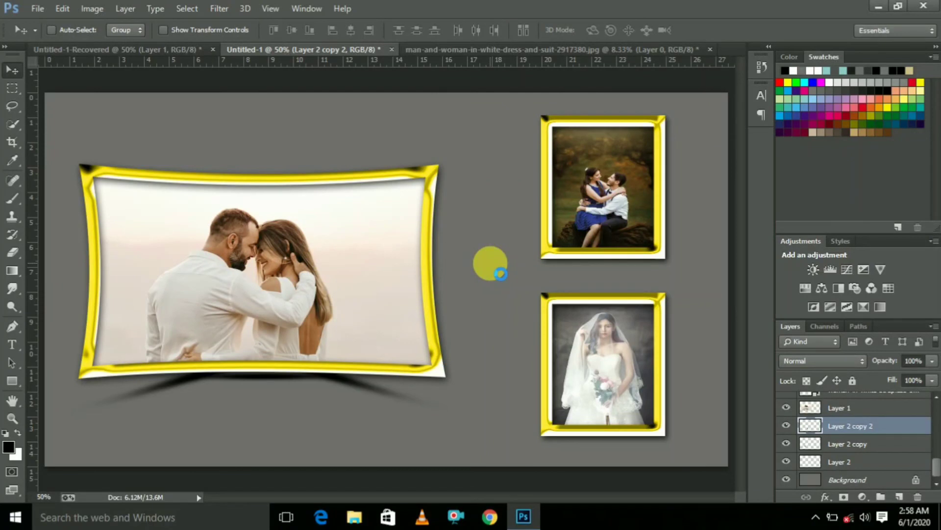
drag(490, 263, 734, 342)
key(ctrl+minus)
key(ctrl+minus)
key(ctrl+minus)
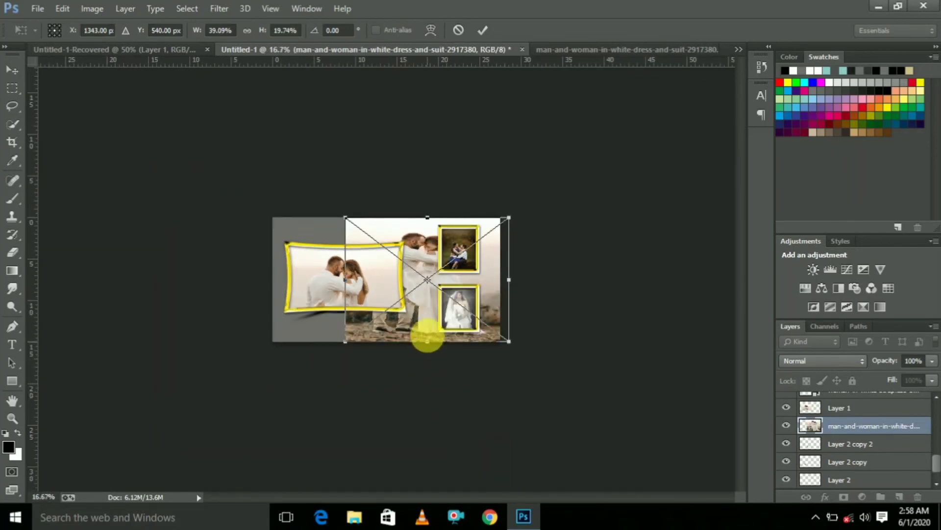
Enlarge the placed couple photo until it covers the whole page as a background
drag(427, 345, 427, 474)
drag(349, 347, 273, 353)
drag(393, 218, 391, 172)
key(ctrl+plus)
key(Return)
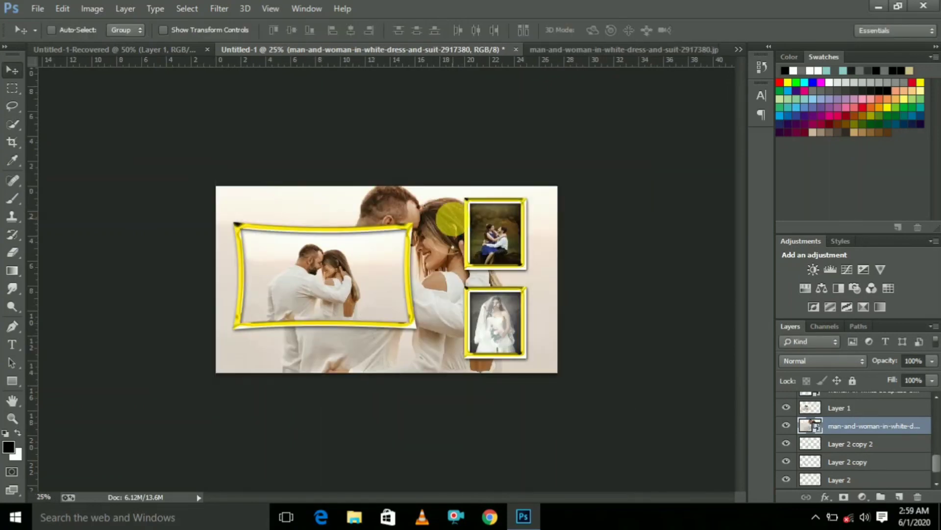
Reorder the layers so the couple photo sits directly above Background, beneath Layer 2 and both shadow copies
key(ctrl+plus)
key(ctrl+plus)
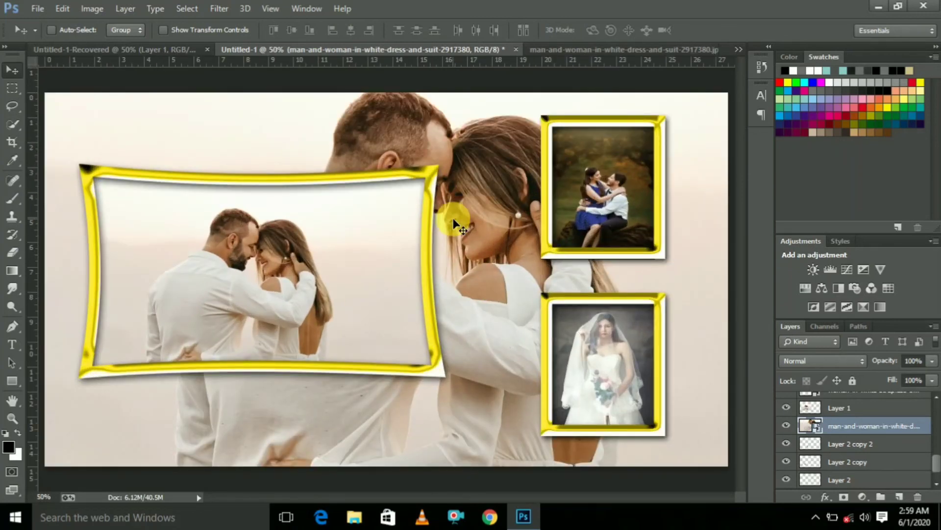
drag(828, 423, 847, 466)
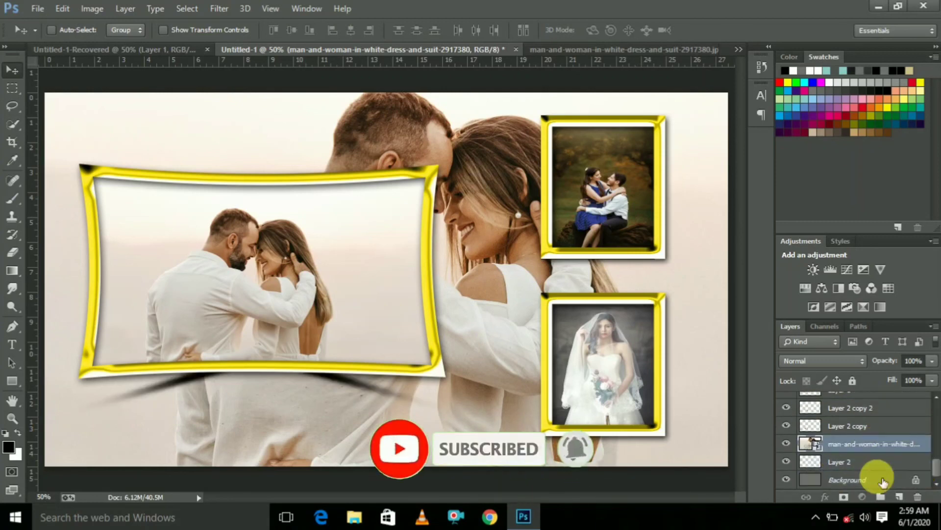
click(875, 445)
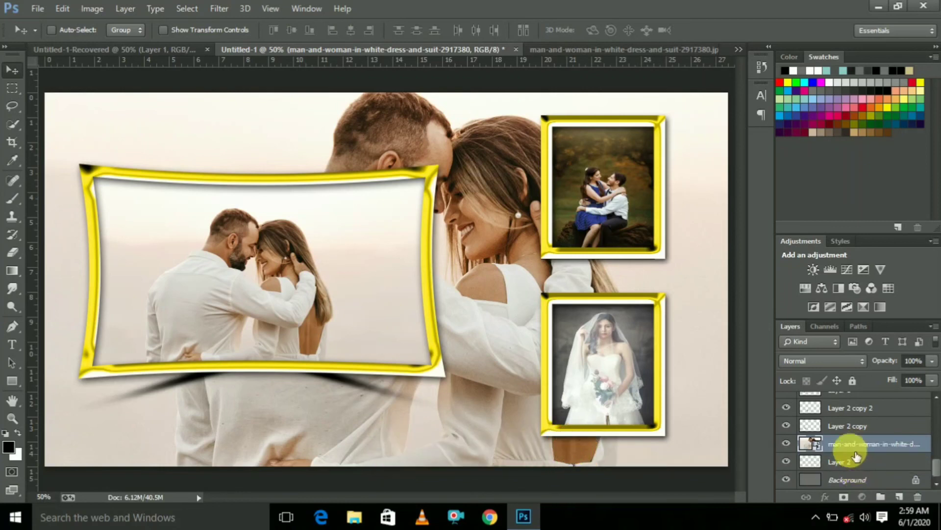
drag(851, 460, 861, 444)
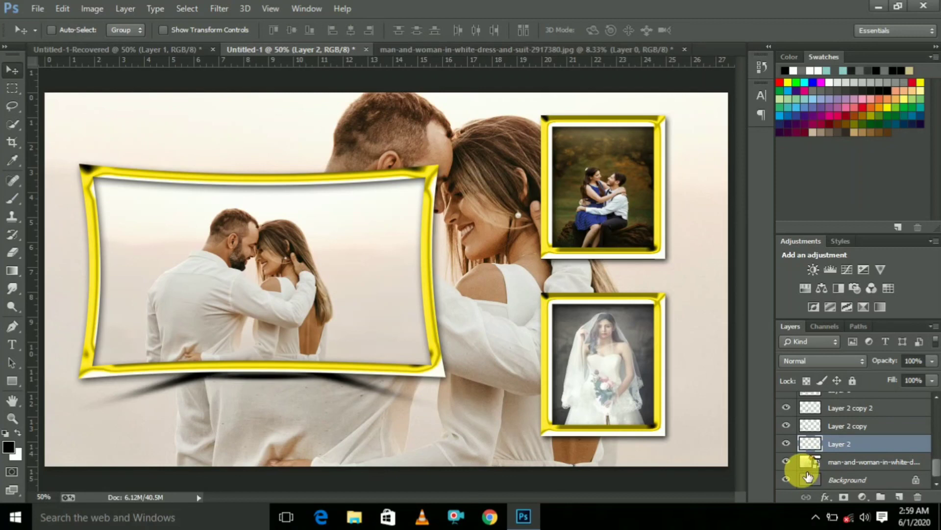
Switch from Photoshop to the desktop
key(ctrl+minus)
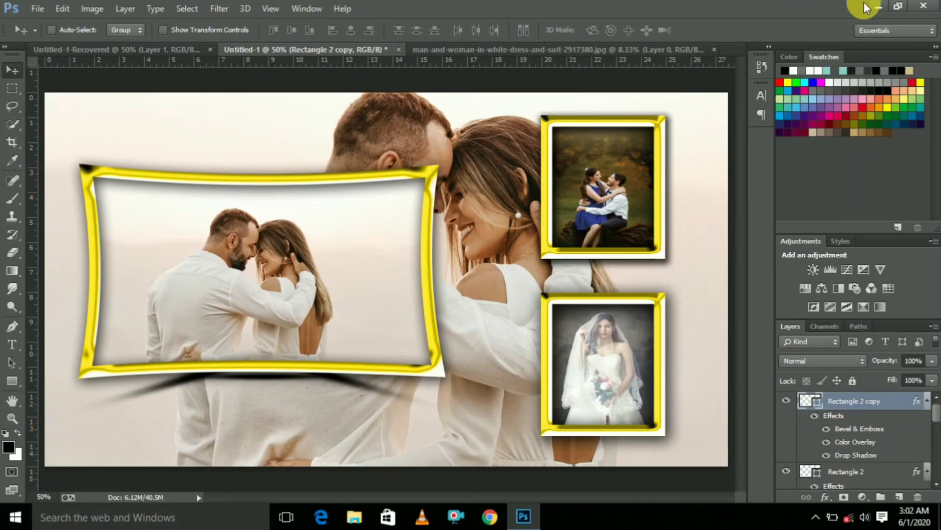
click(879, 7)
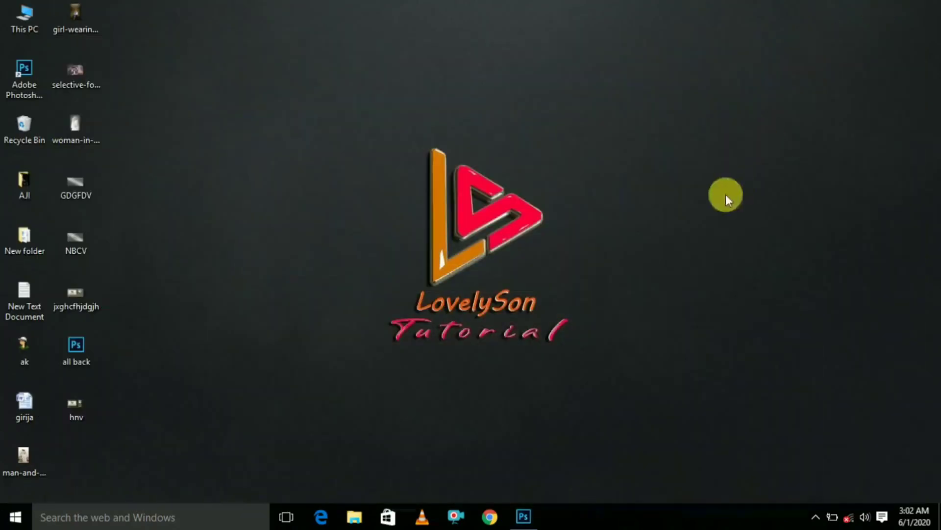